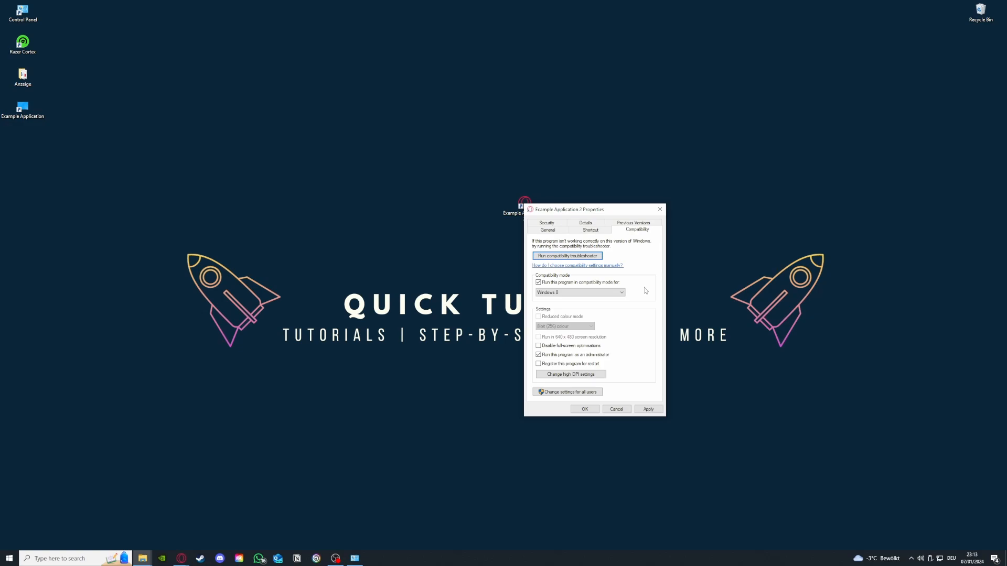
Step: Apply the compatibility settings for Example Application 2 and close its properties
{"action": "left_click", "coordinate": [649, 409]}
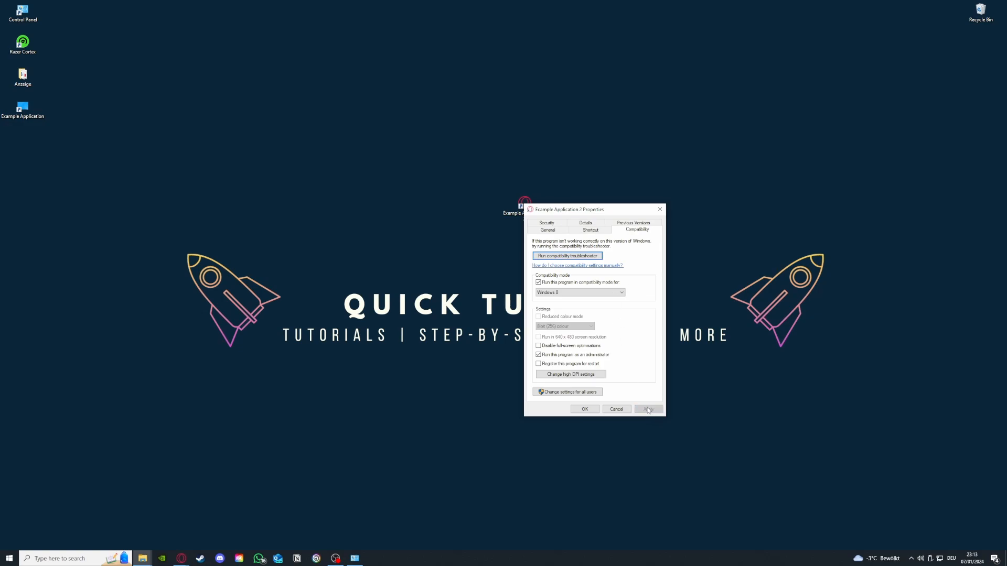
{"action": "left_click", "coordinate": [583, 409]}
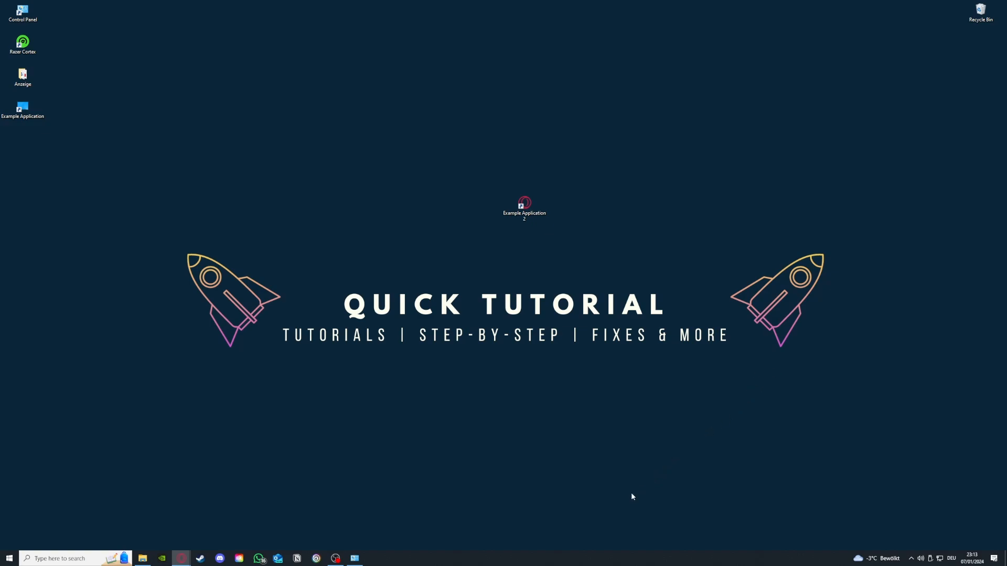
Step: Open Task Manager in a maximized window and look through the full list of running processes
{"action": "right_click", "coordinate": [557, 559]}
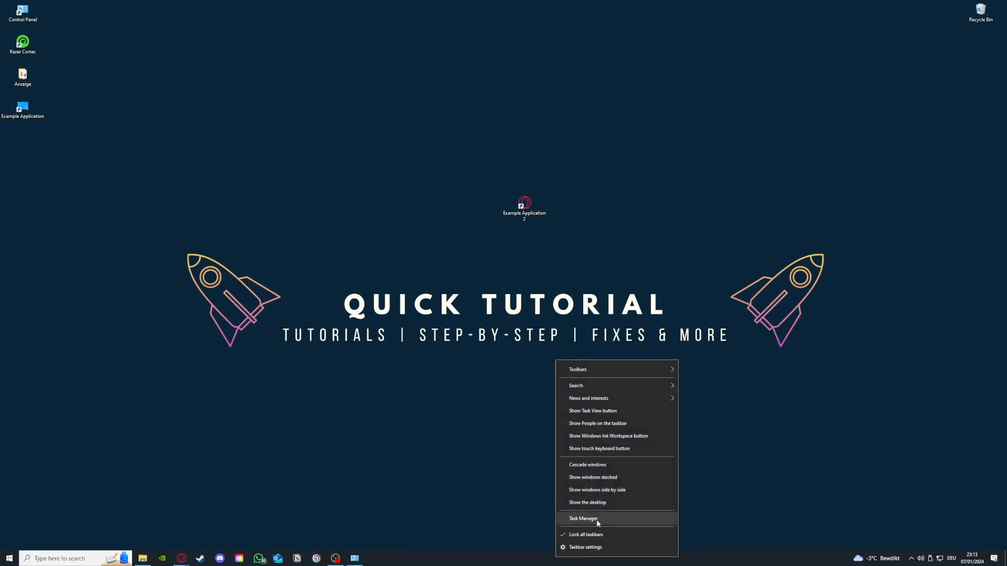
{"action": "left_click", "coordinate": [598, 520]}
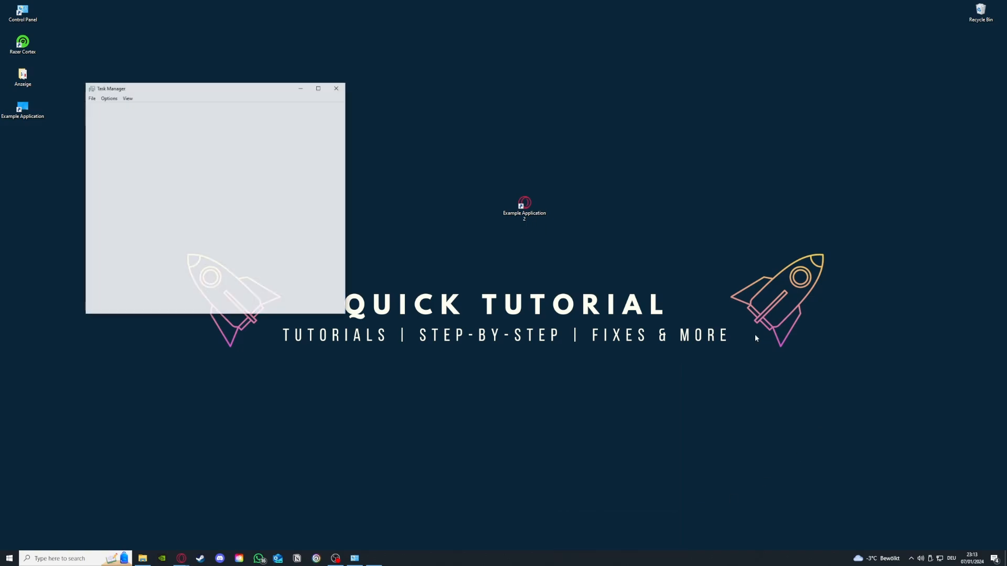
{"action": "left_click", "coordinate": [319, 87]}
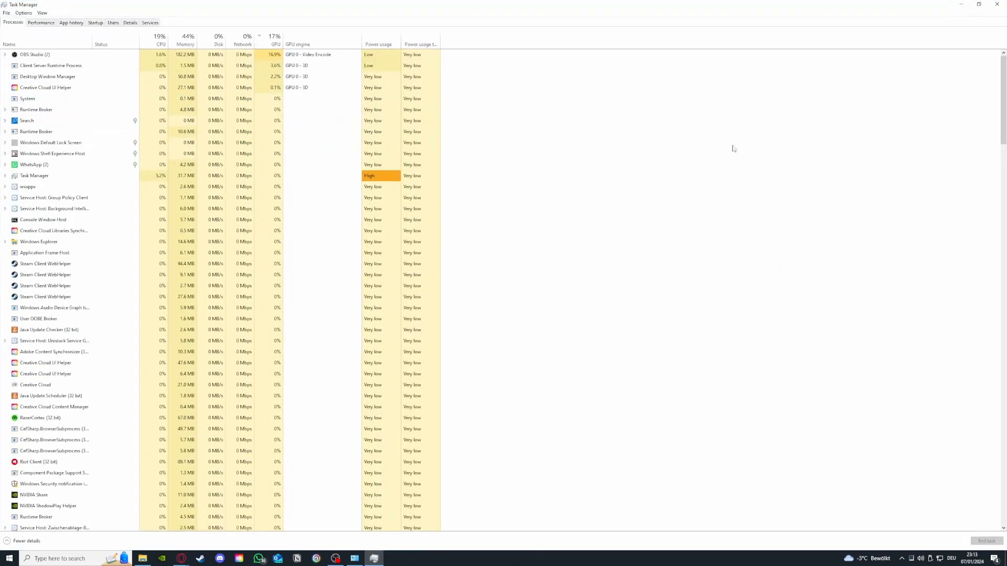
{"action": "scroll", "coordinate": [121, 156], "scroll_direction": "down", "scroll_amount": 7}
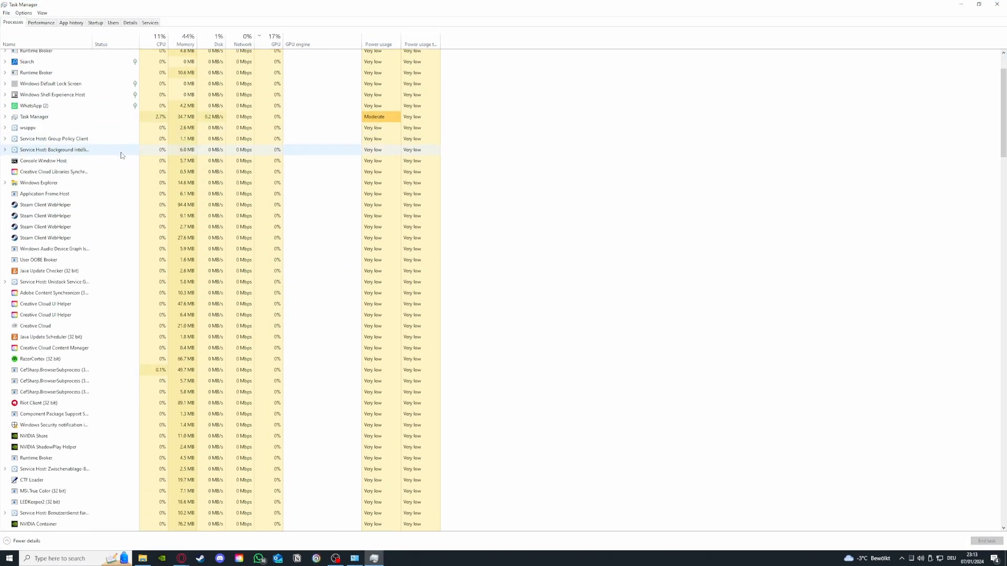
{"action": "scroll", "coordinate": [120, 155], "scroll_direction": "down", "scroll_amount": 12}
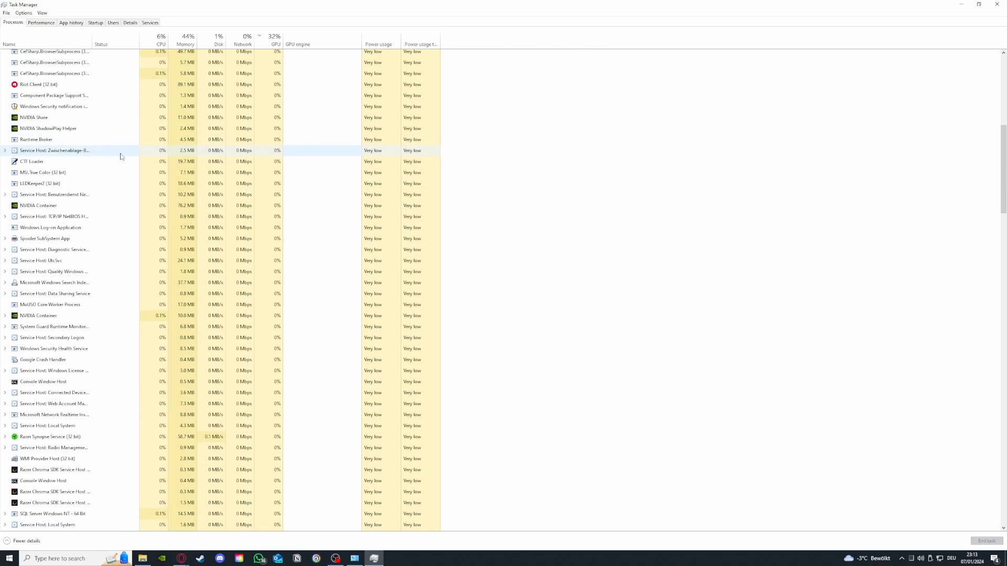
{"action": "scroll", "coordinate": [122, 159], "scroll_direction": "down", "scroll_amount": 11}
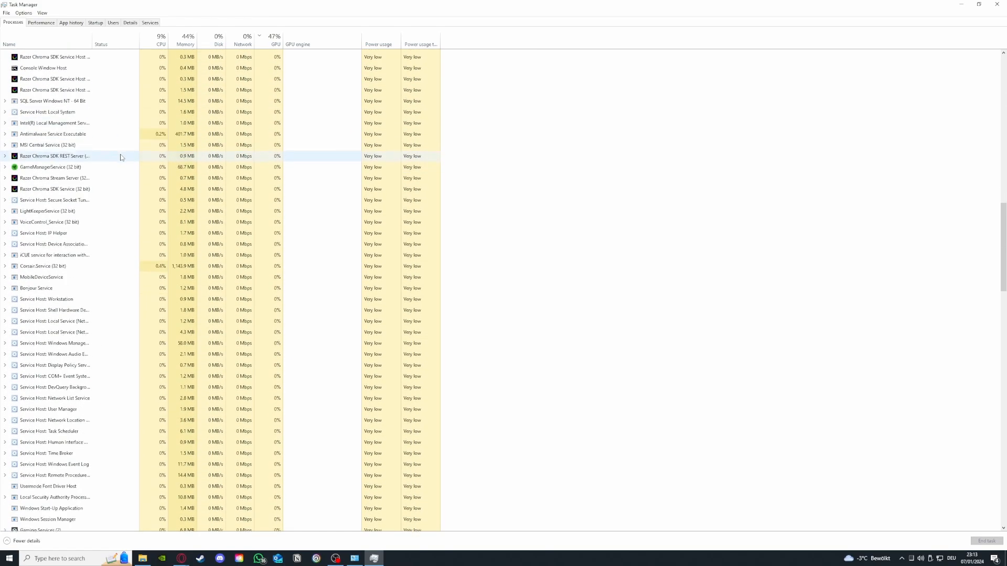
{"action": "scroll", "coordinate": [126, 166], "scroll_direction": "down", "scroll_amount": 4}
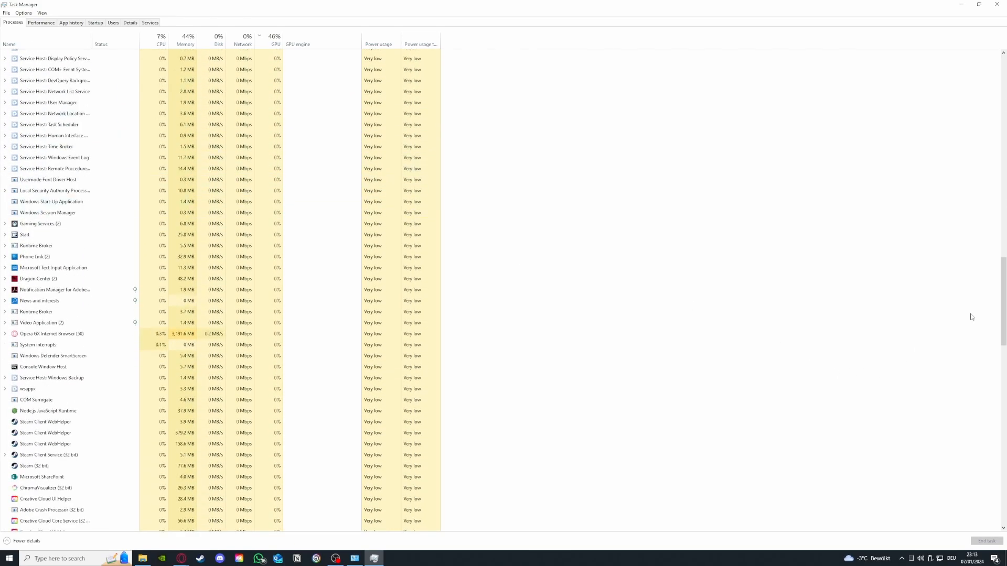
{"action": "left_click_drag", "start_coordinate": [1003, 315], "coordinate": [1002, 99]}
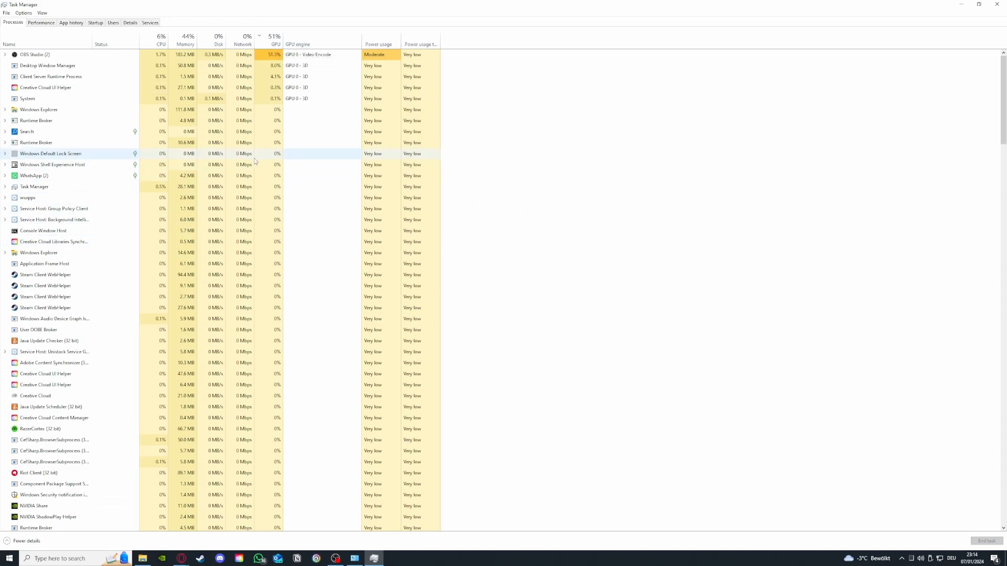
Step: End the first Steam Client WebHelper task in the process list
{"action": "left_click", "coordinate": [118, 276]}
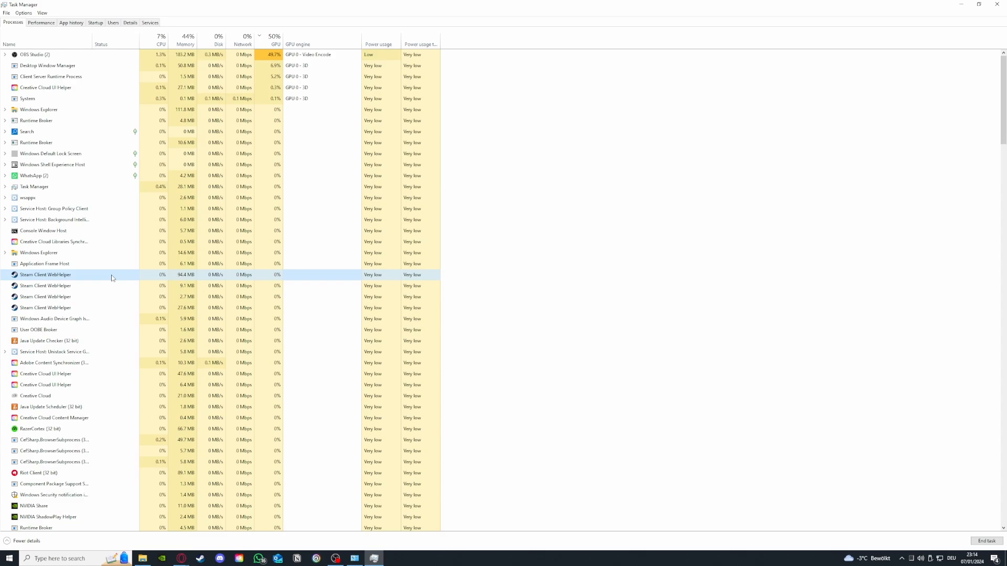
{"action": "right_click", "coordinate": [112, 278]}
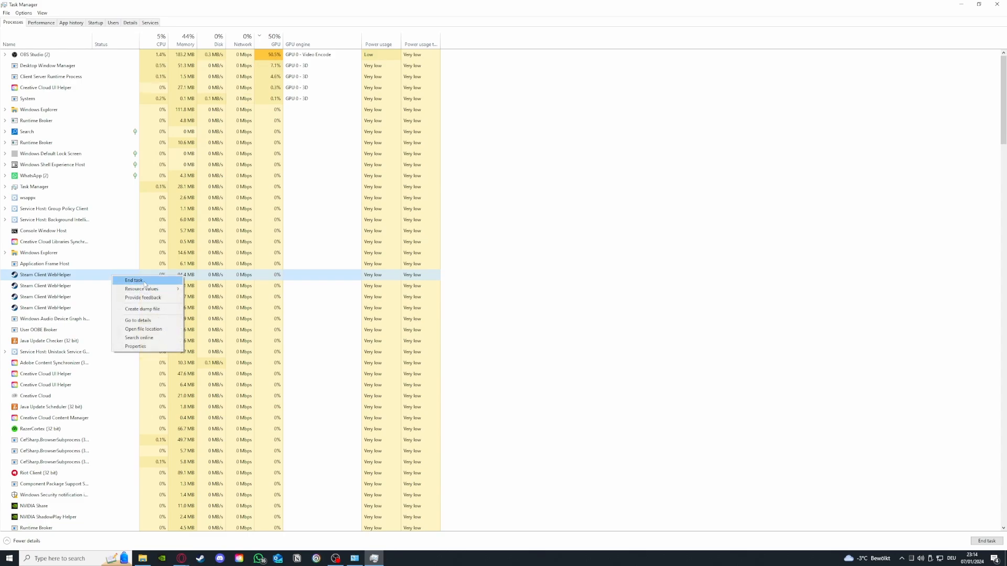
{"action": "left_click", "coordinate": [144, 283]}
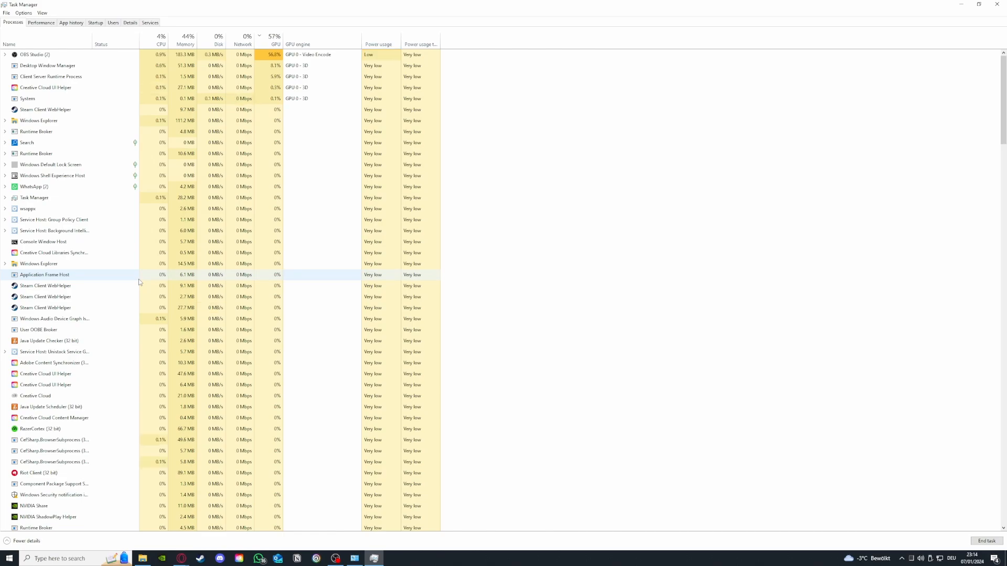
Step: Check the CPU and GPU performance graphs, then return to the list of running processes
{"action": "left_click", "coordinate": [55, 24]}
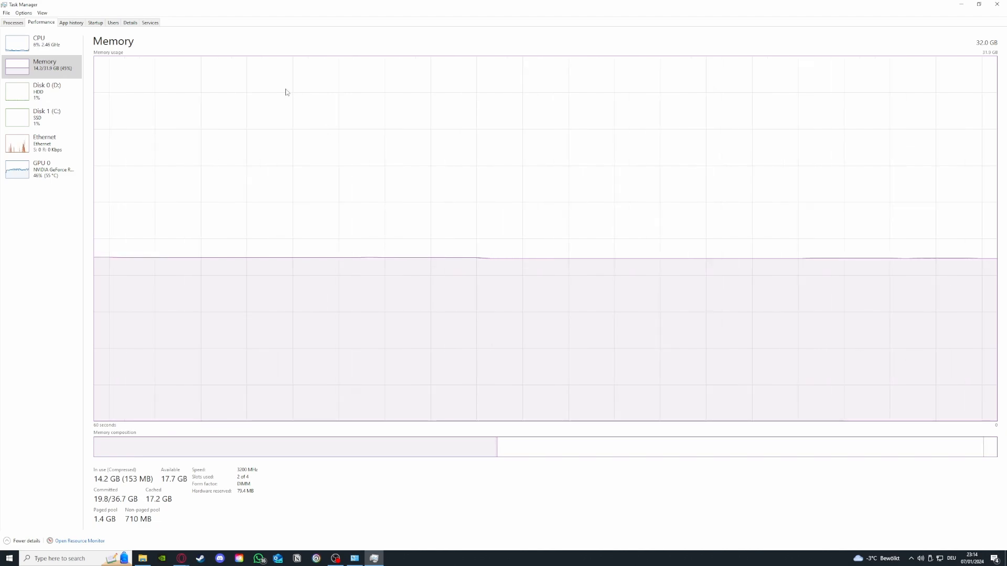
{"action": "left_click", "coordinate": [39, 42]}
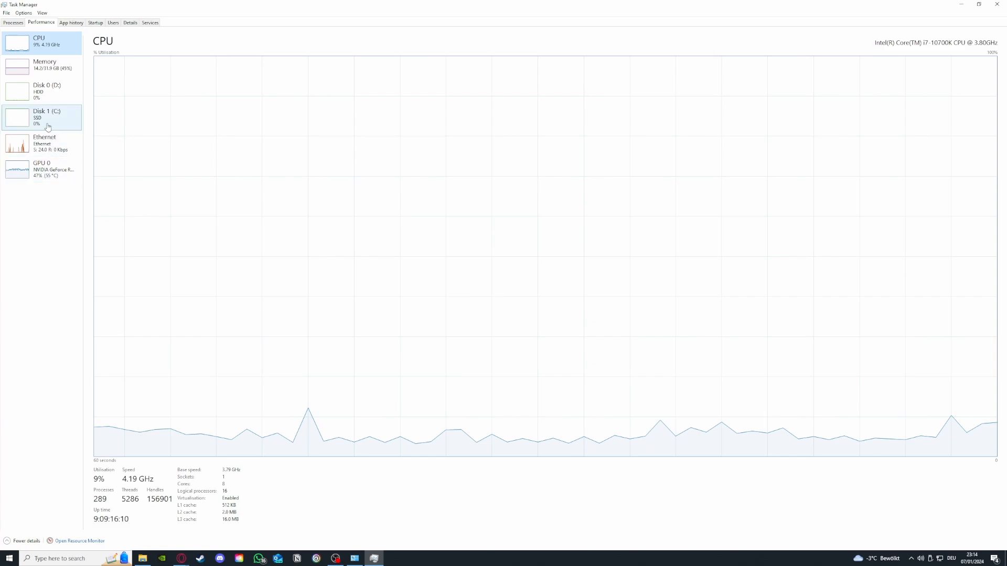
{"action": "left_click", "coordinate": [47, 169]}
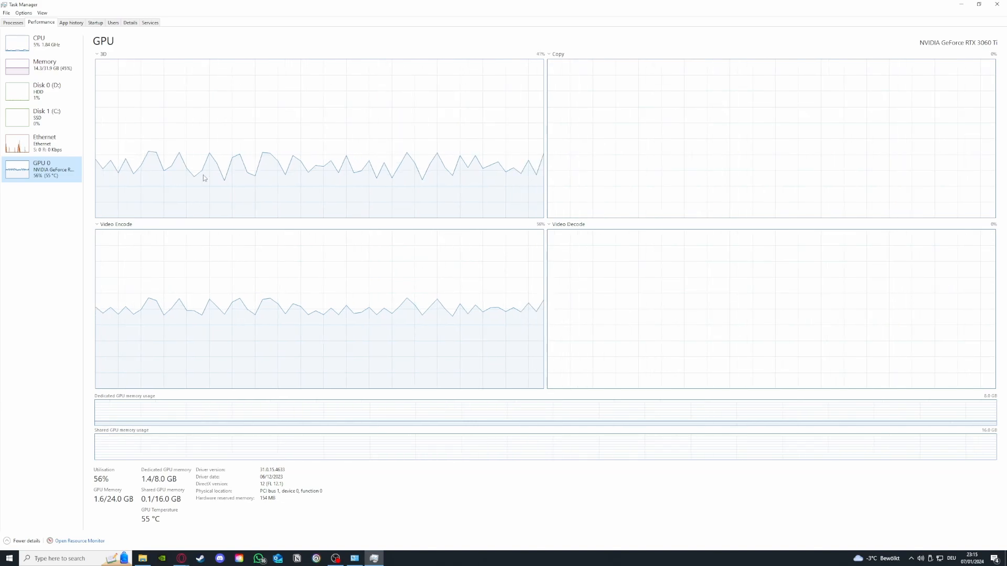
{"action": "left_click", "coordinate": [12, 23]}
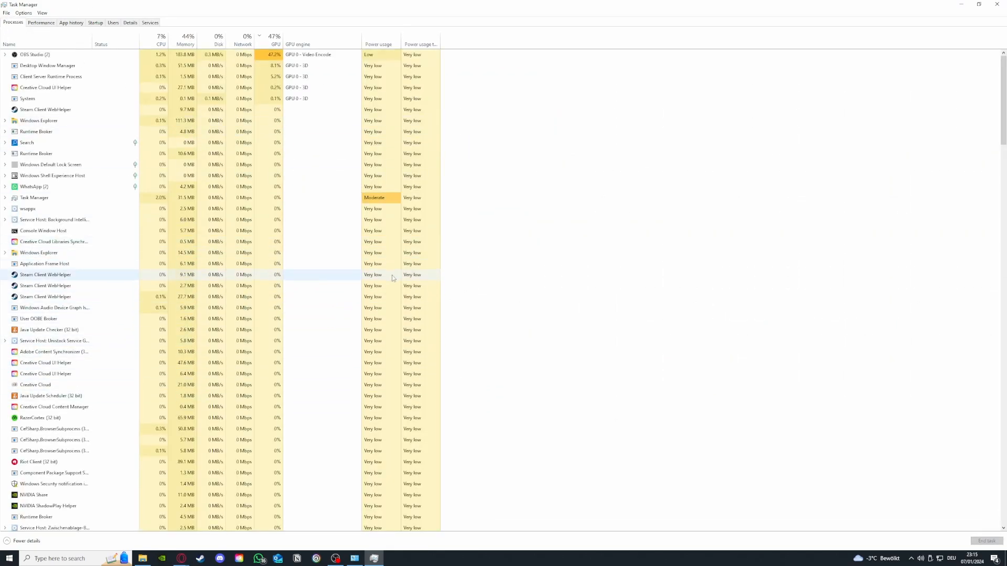
{"action": "scroll", "coordinate": [109, 289], "scroll_direction": "down", "scroll_amount": 2}
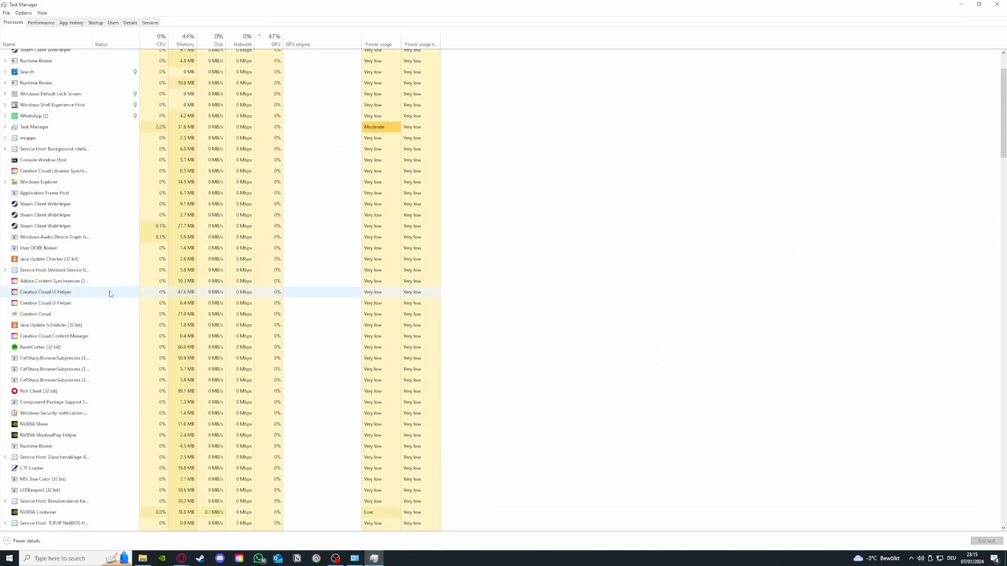
{"action": "scroll", "coordinate": [109, 289], "scroll_direction": "up", "scroll_amount": 2}
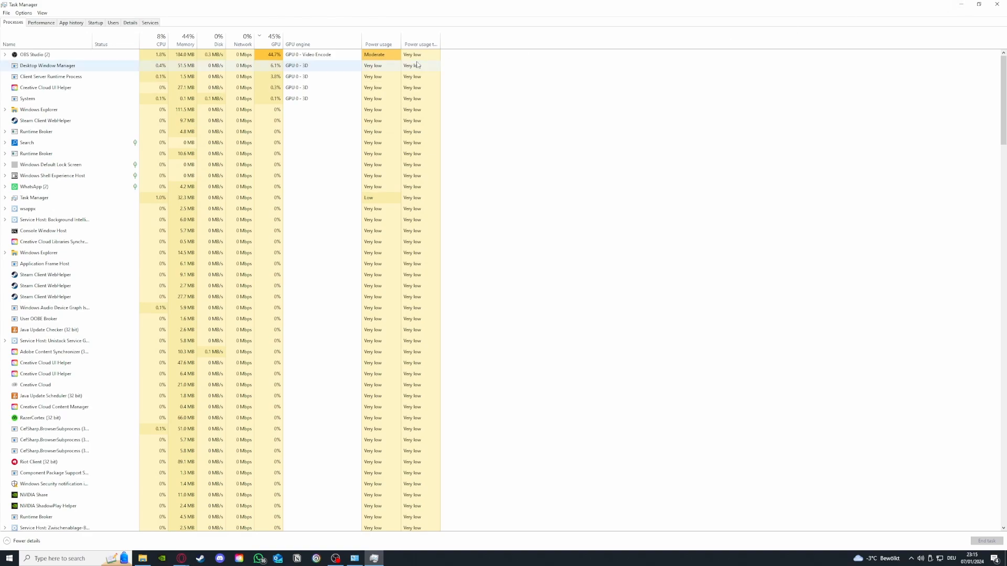
Step: Review the startup programs and the options offered for Parsec and iCUE, then close Task Manager
{"action": "left_click", "coordinate": [74, 26]}
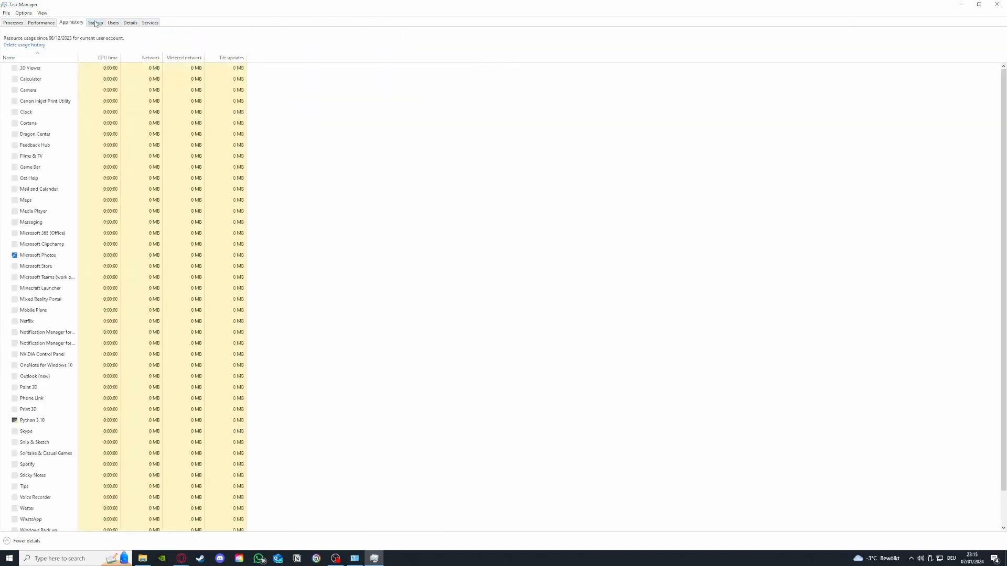
{"action": "left_click", "coordinate": [97, 24]}
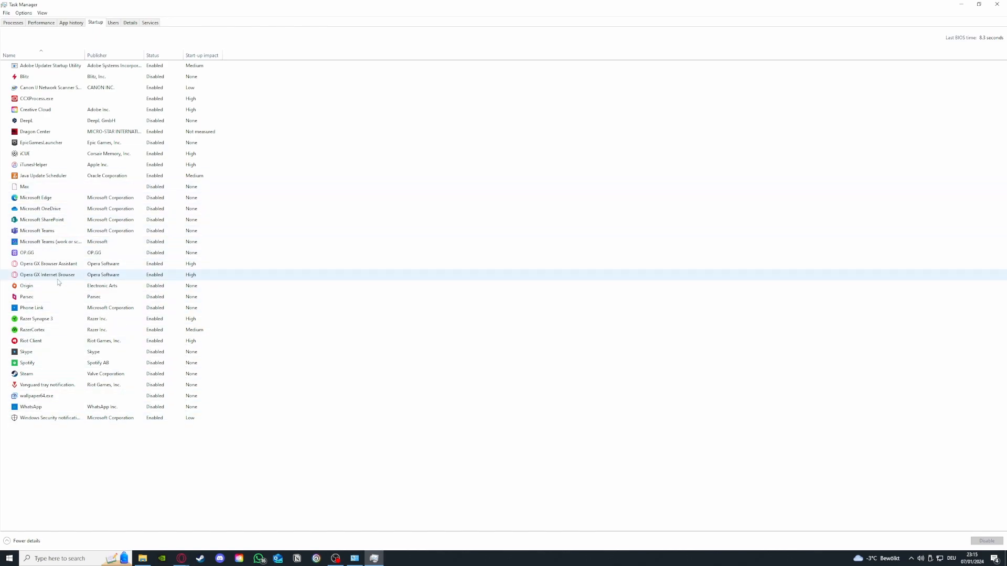
{"action": "left_click", "coordinate": [54, 297]}
{"action": "right_click", "coordinate": [66, 298]}
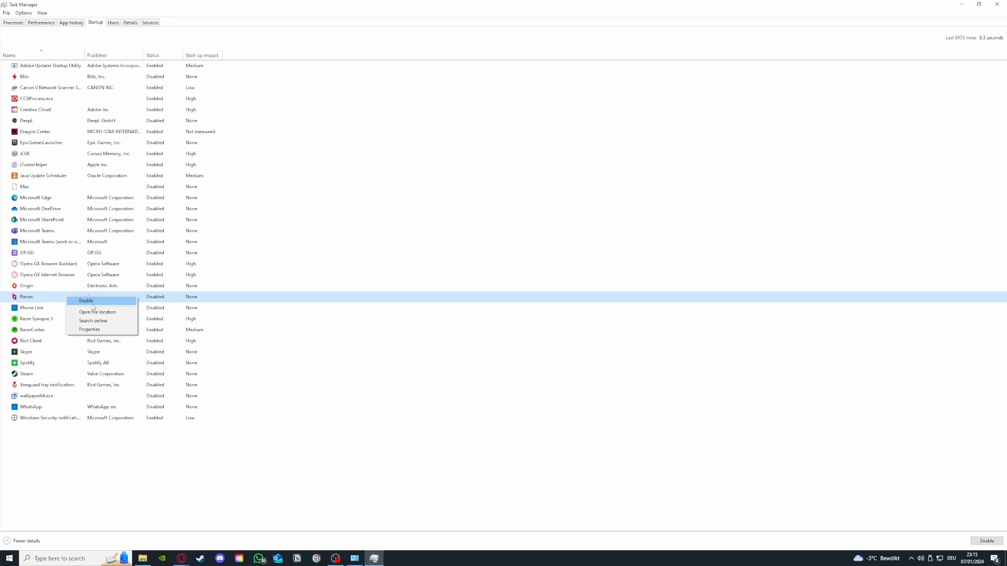
{"action": "left_click", "coordinate": [96, 157]}
{"action": "right_click", "coordinate": [59, 156]}
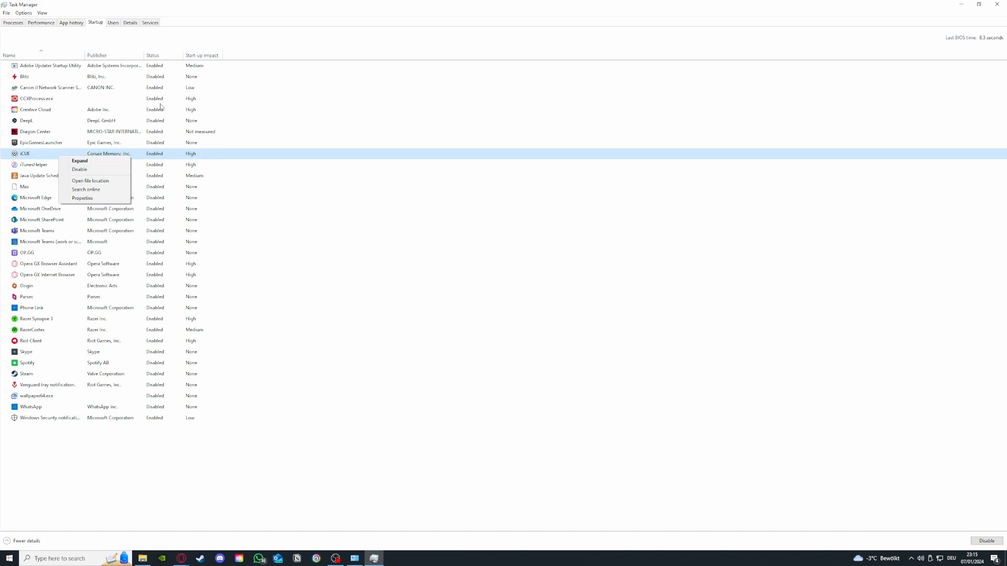
{"action": "left_click", "coordinate": [80, 169]}
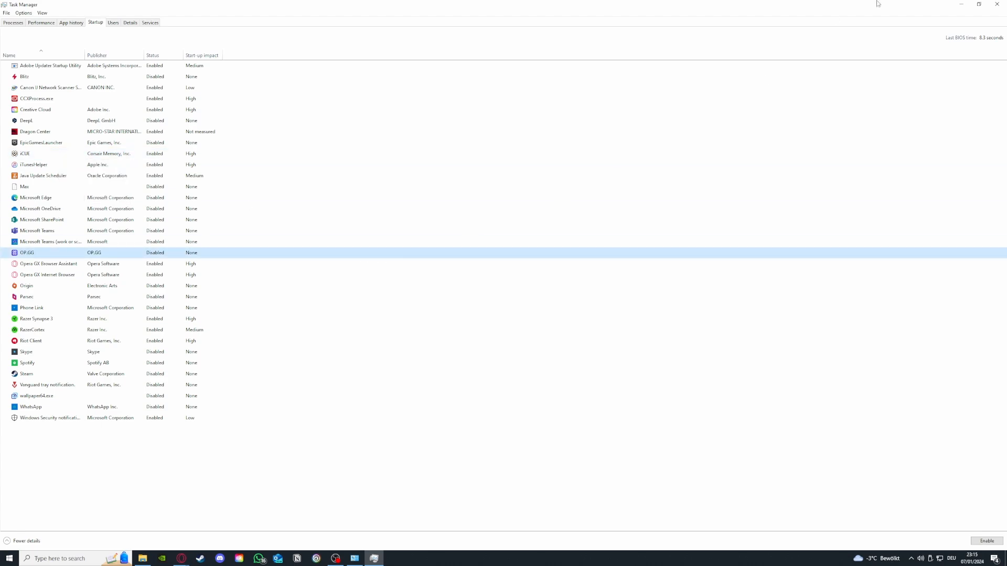
{"action": "left_click", "coordinate": [997, 4]}
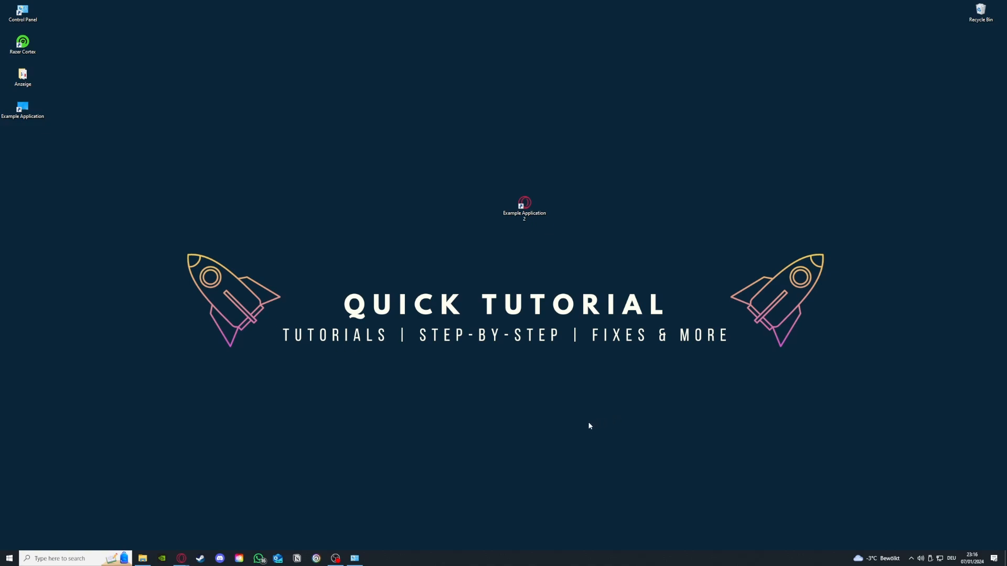
Step: Reopen Task Manager in a larger window, examine the Steam Client WebHelper processes one by one, and close it
{"action": "right_click", "coordinate": [459, 564]}
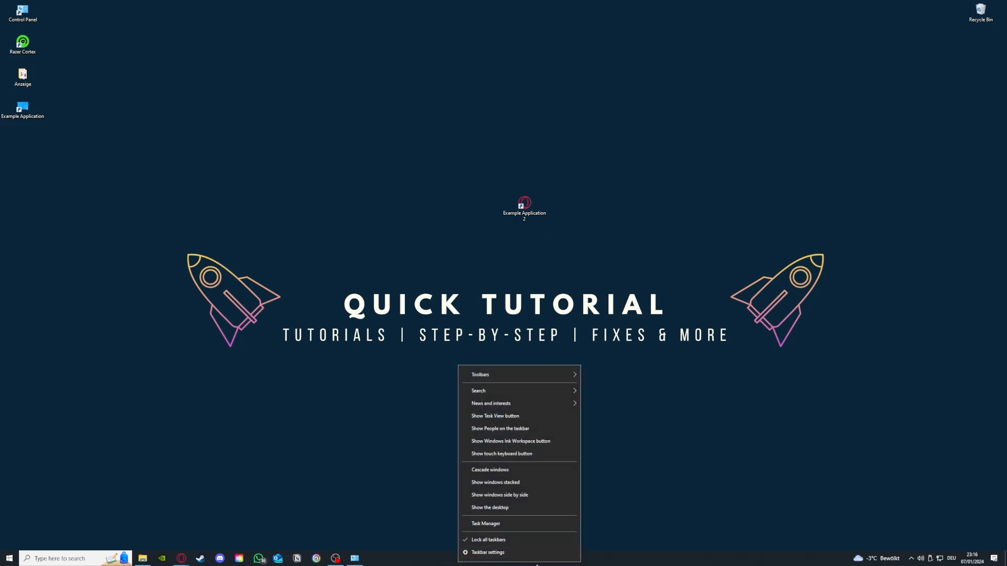
{"action": "left_click", "coordinate": [492, 524]}
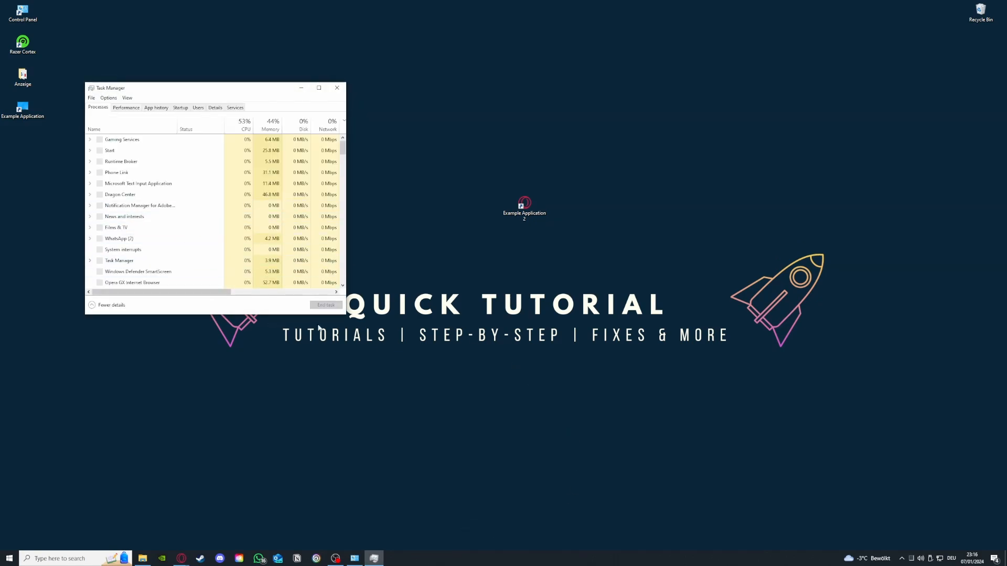
{"action": "left_click_drag", "start_coordinate": [342, 315], "coordinate": [655, 449]}
{"action": "left_click", "coordinate": [184, 271]}
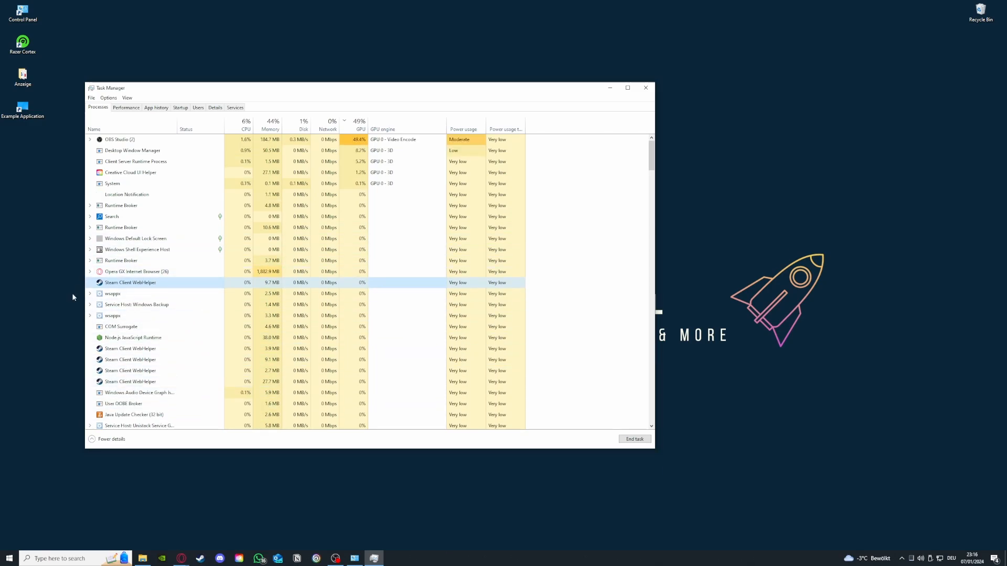
{"action": "scroll", "coordinate": [115, 332], "scroll_direction": "down", "scroll_amount": 3}
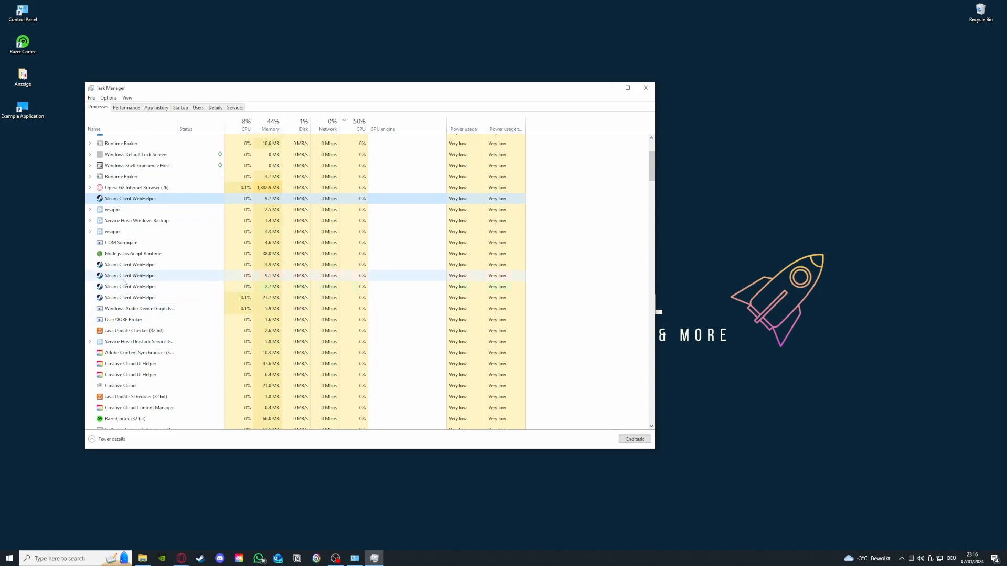
{"action": "left_click", "coordinate": [119, 264]}
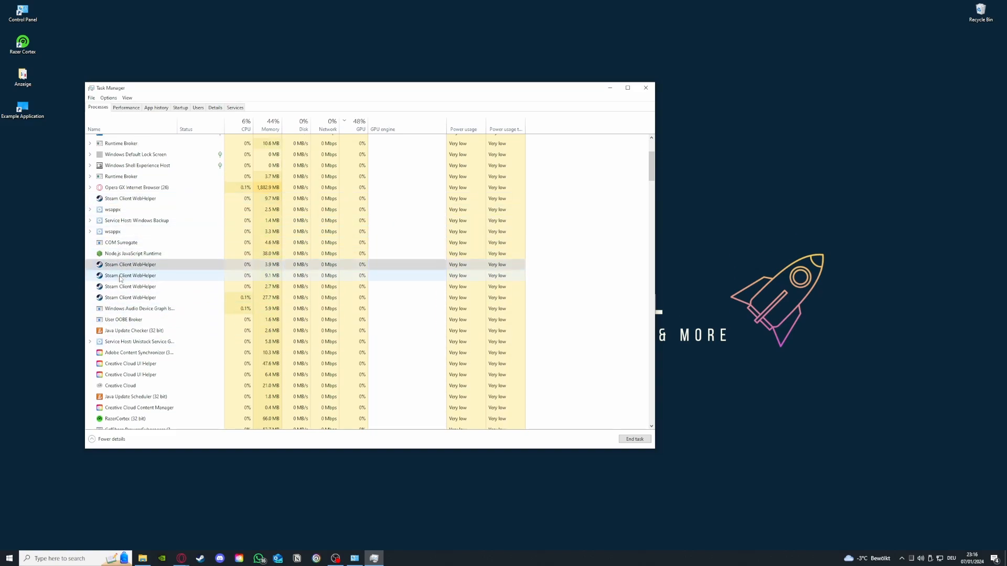
{"action": "left_click", "coordinate": [121, 276]}
{"action": "left_click", "coordinate": [122, 287]}
{"action": "left_click", "coordinate": [125, 299]}
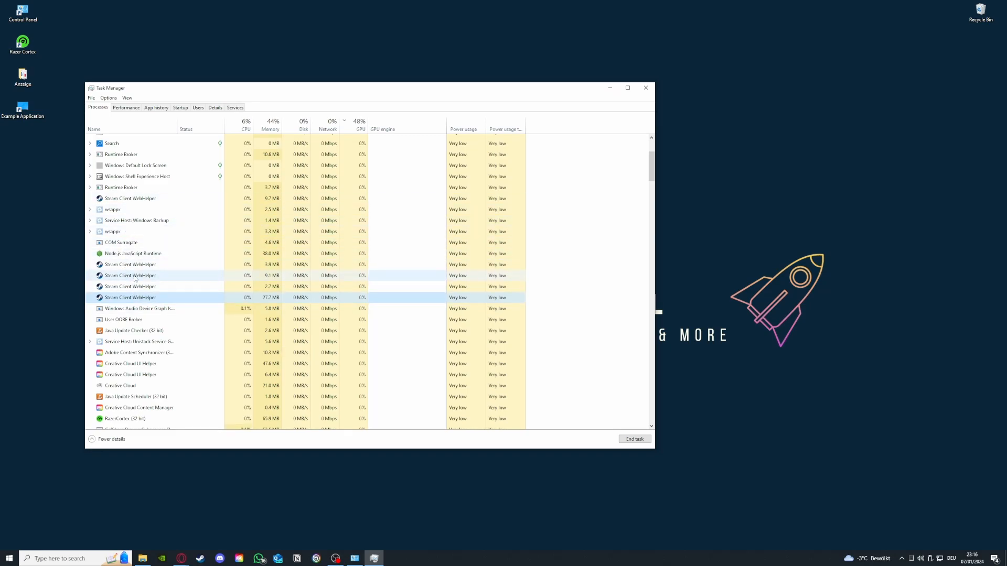
{"action": "left_click", "coordinate": [643, 82]}
{"action": "left_click", "coordinate": [645, 87]}
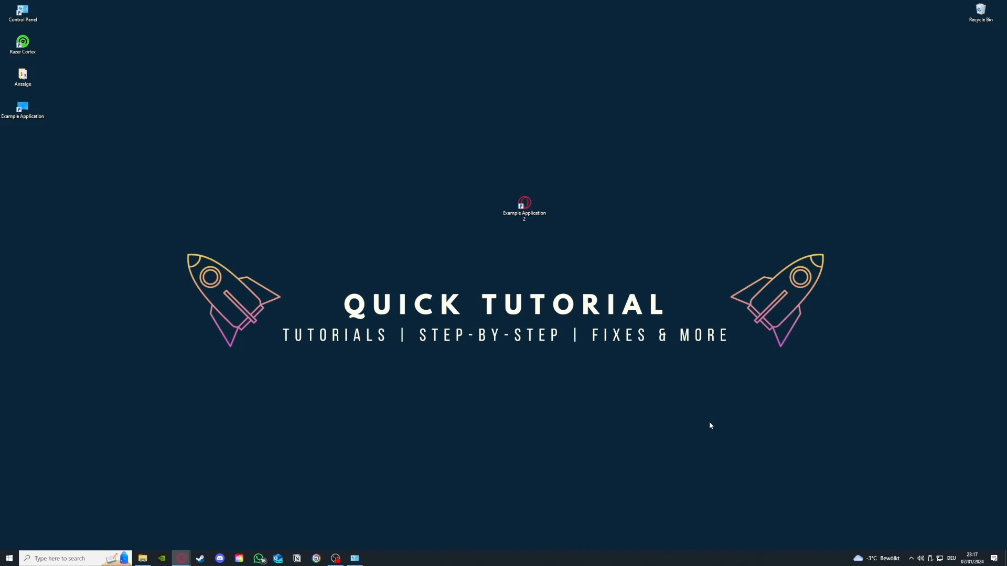
Step: Switch to the Control Panel's System and Security window and open Administrative Tools
{"action": "left_click", "coordinate": [355, 558]}
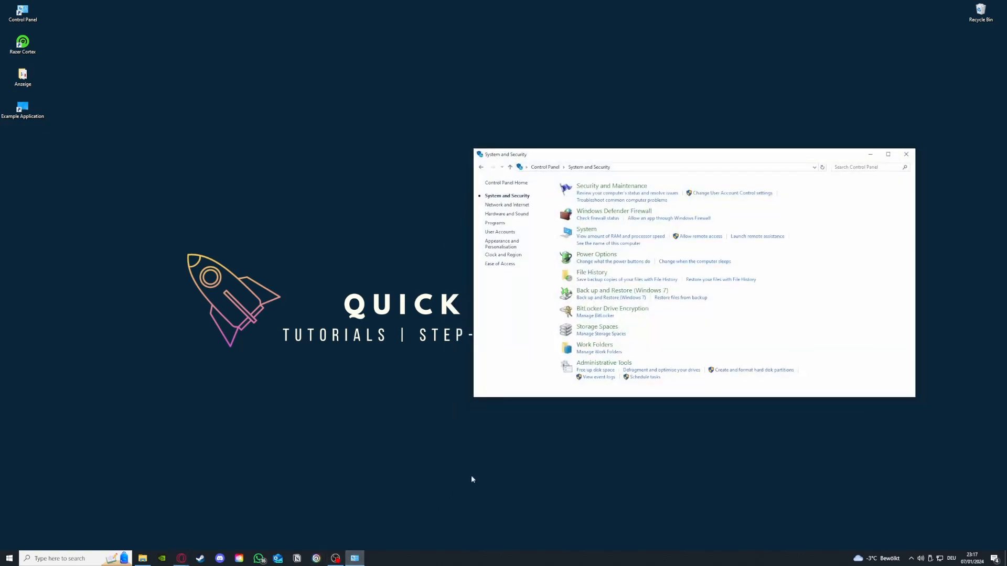
{"action": "mouse_move", "coordinate": [599, 366]}
{"action": "left_mouse_down"}
{"action": "mouse_move", "coordinate": [519, 362]}
{"action": "mouse_move", "coordinate": [462, 375]}
{"action": "mouse_move", "coordinate": [586, 367]}
{"action": "left_mouse_up"}
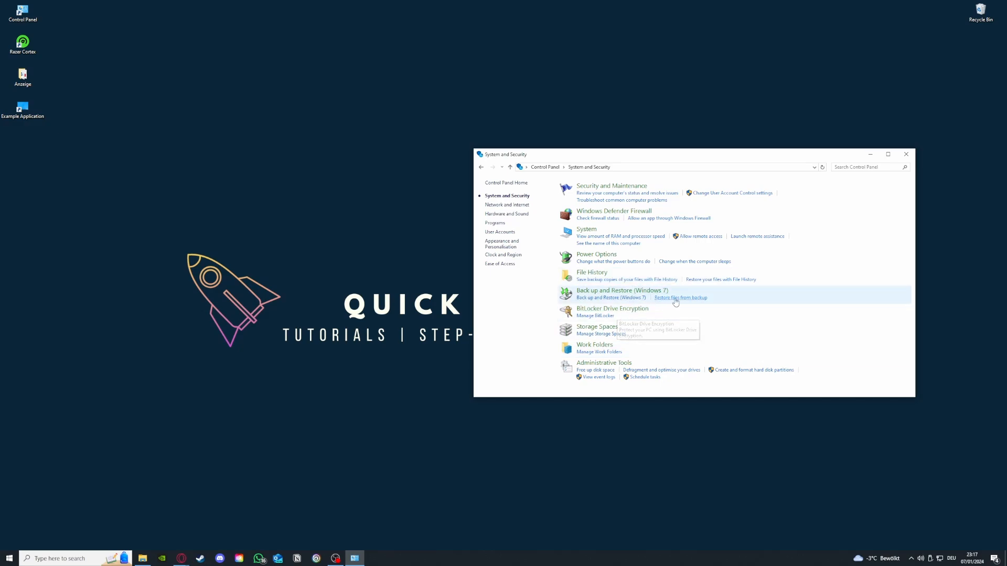
{"action": "left_click", "coordinate": [624, 365]}
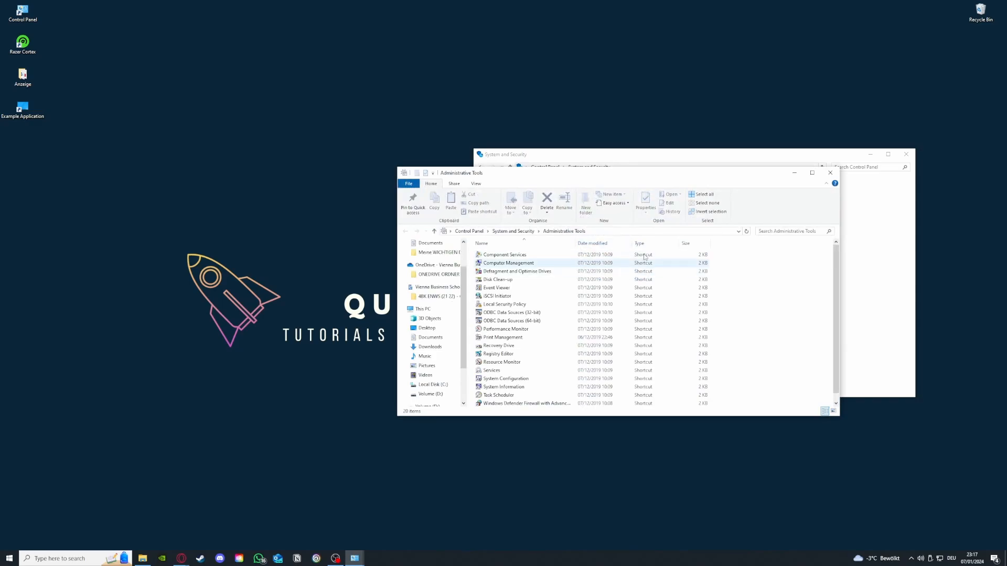
Step: Move the Administrative Tools window clear of the System and Security window so both are fully visible
{"action": "left_click_drag", "start_coordinate": [624, 176], "coordinate": [249, 117]}
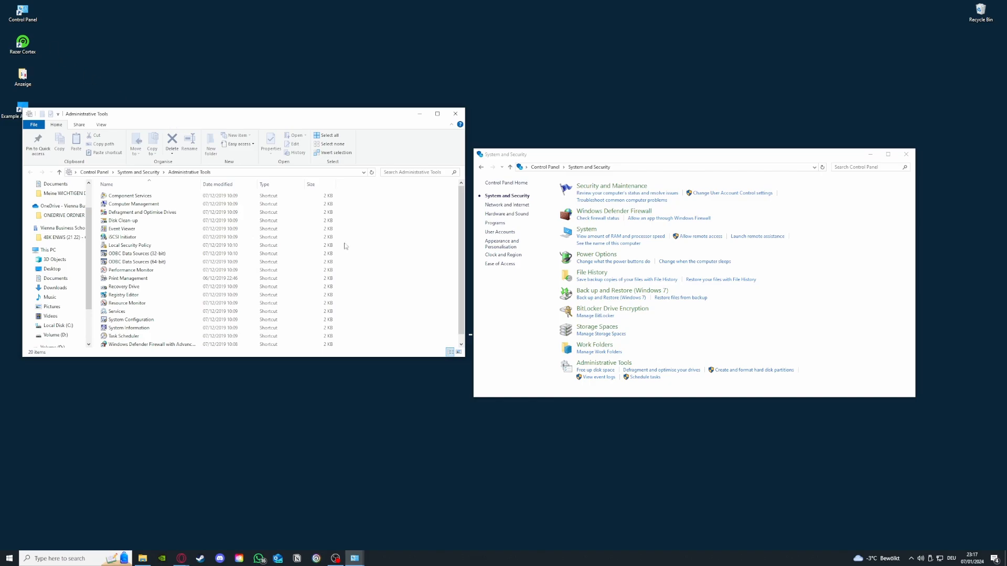
{"action": "left_click", "coordinate": [82, 560]}
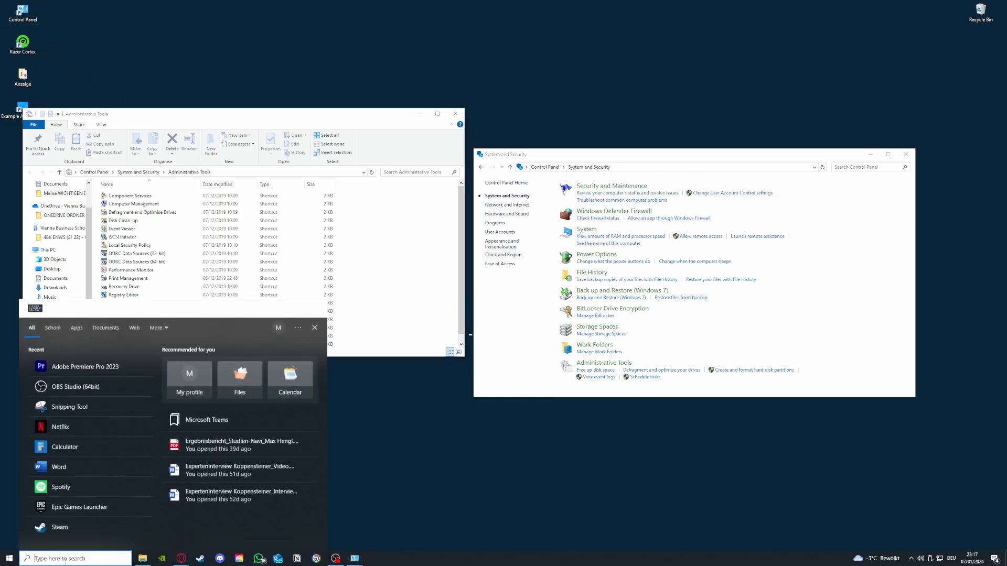
{"action": "left_click", "coordinate": [348, 431]}
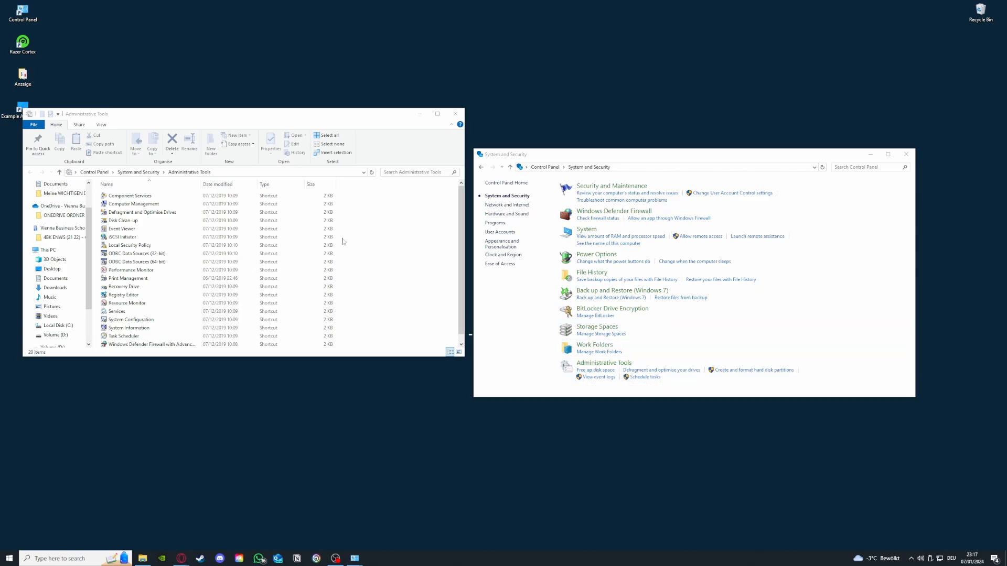
Step: Open Disk Clean-up, view the drives it offers for cleaning, and close it along with both Control Panel windows
{"action": "double_click", "coordinate": [129, 221]}
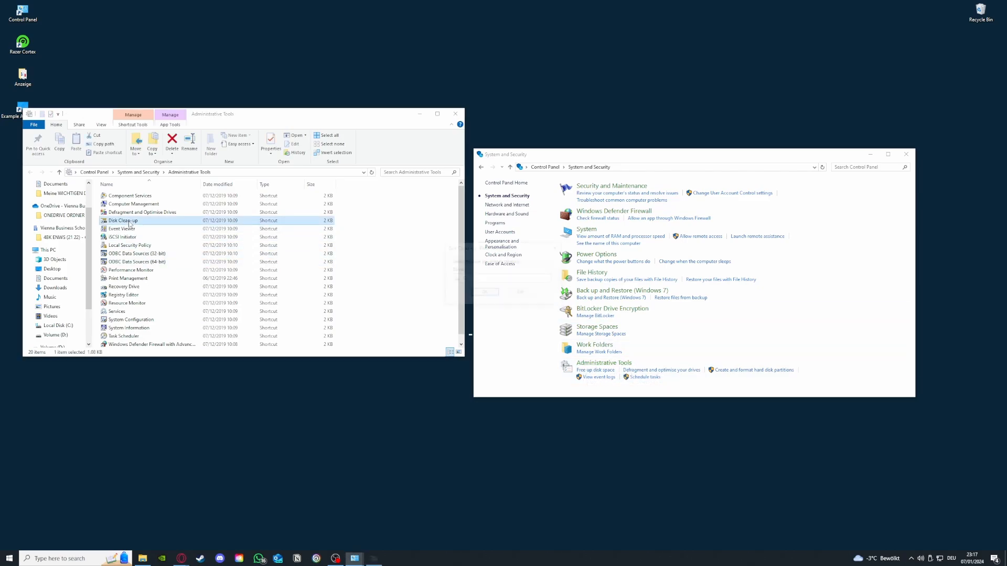
{"action": "left_click", "coordinate": [502, 279]}
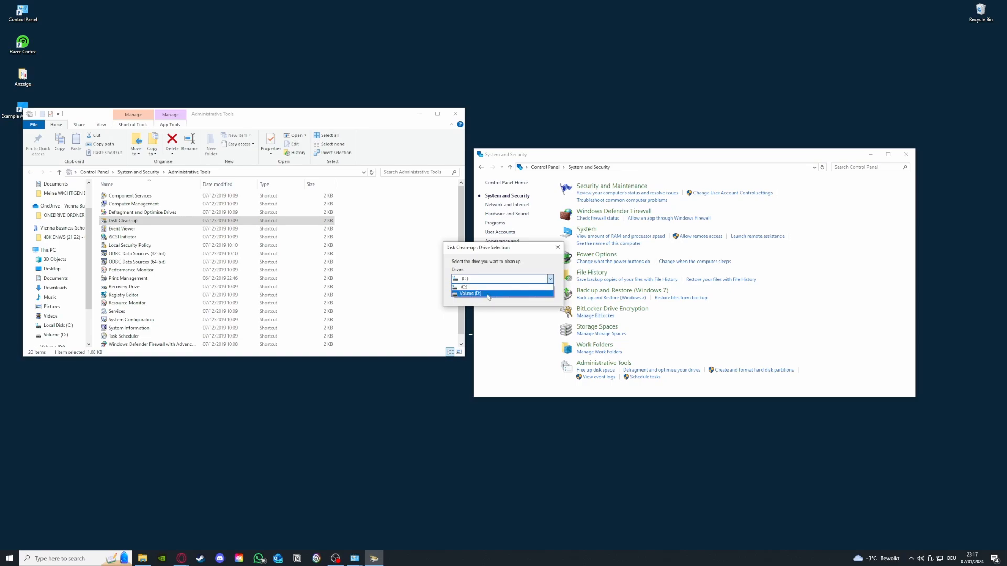
{"action": "left_click", "coordinate": [558, 248]}
{"action": "left_click", "coordinate": [557, 248]}
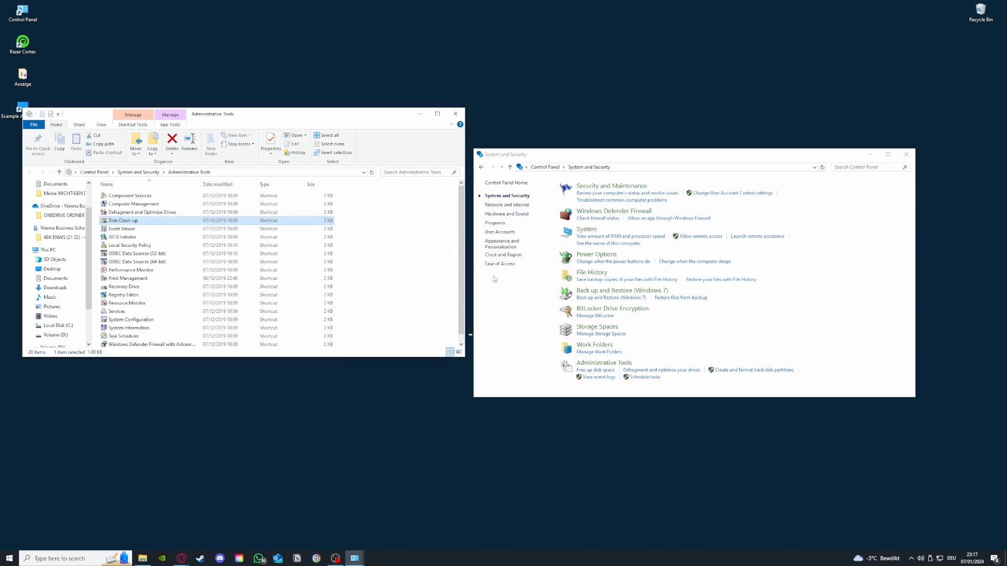
{"action": "left_click", "coordinate": [455, 113]}
{"action": "left_click", "coordinate": [907, 155]}
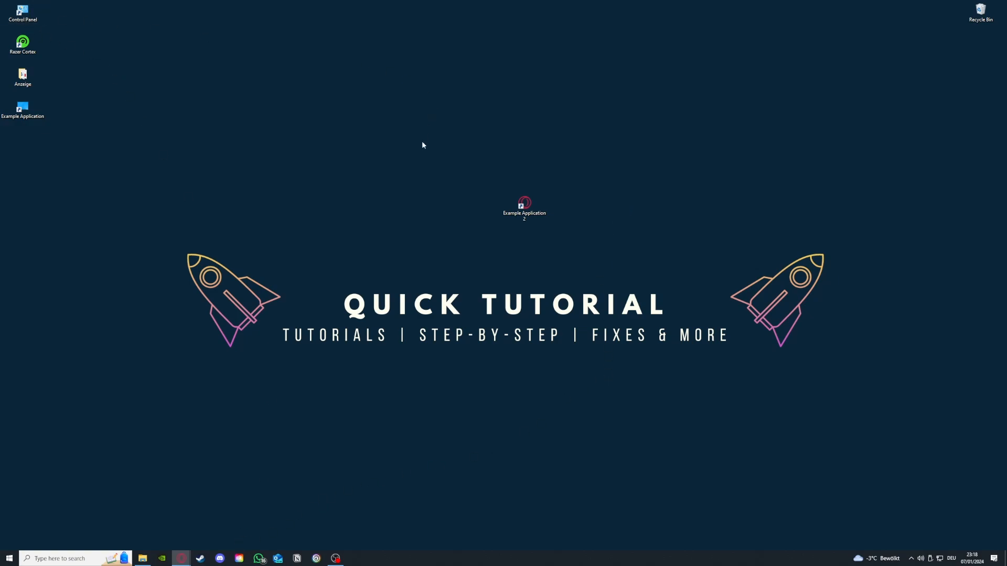
Step: Open Programs and Features from the Control Panel and look through the installed programs down to the Microsoft entries
{"action": "double_click", "coordinate": [38, 14]}
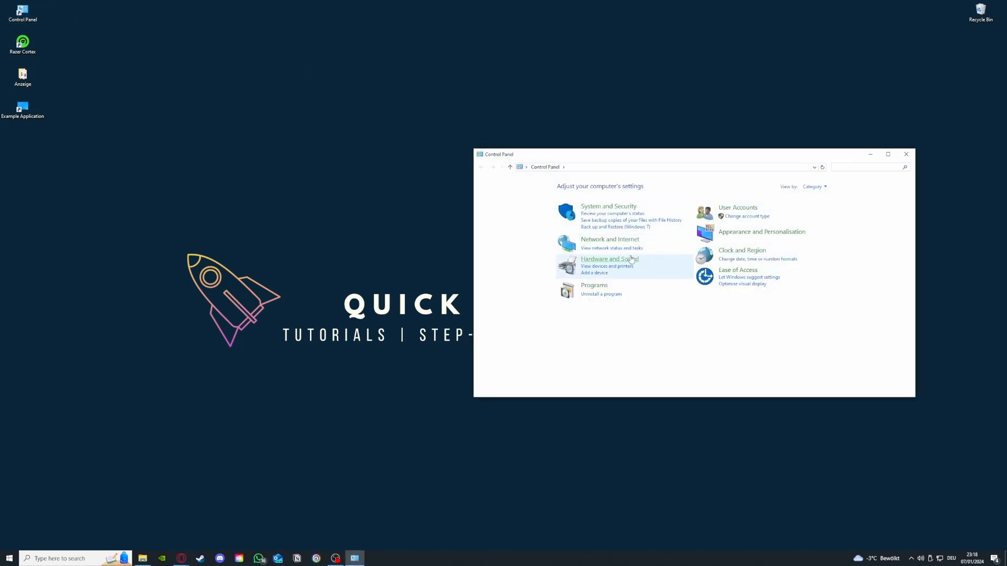
{"action": "left_click", "coordinate": [602, 295]}
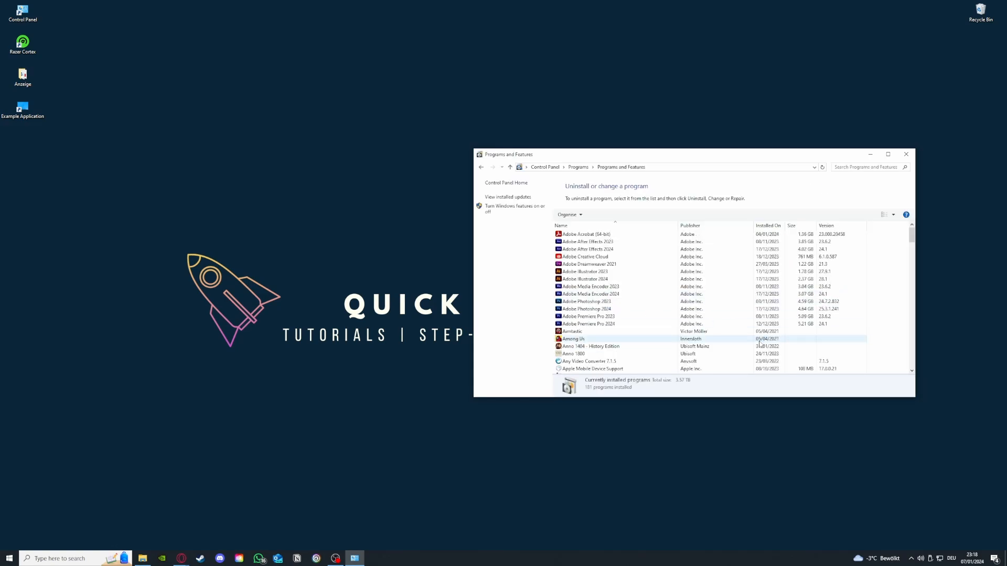
{"action": "scroll", "coordinate": [702, 314], "scroll_direction": "down", "scroll_amount": 15}
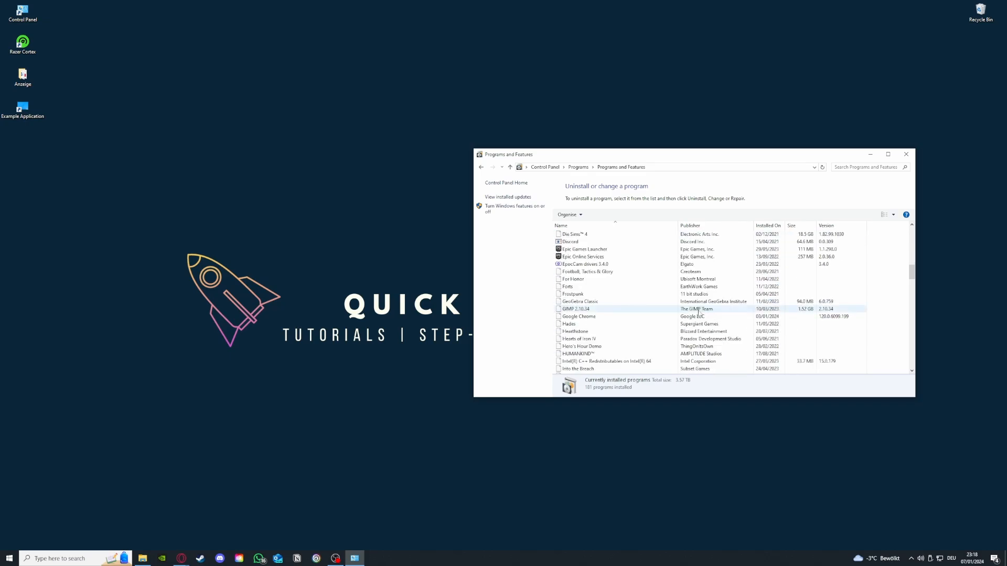
{"action": "scroll", "coordinate": [693, 314], "scroll_direction": "down", "scroll_amount": 12}
{"action": "scroll", "coordinate": [656, 318], "scroll_direction": "up", "scroll_amount": 7}
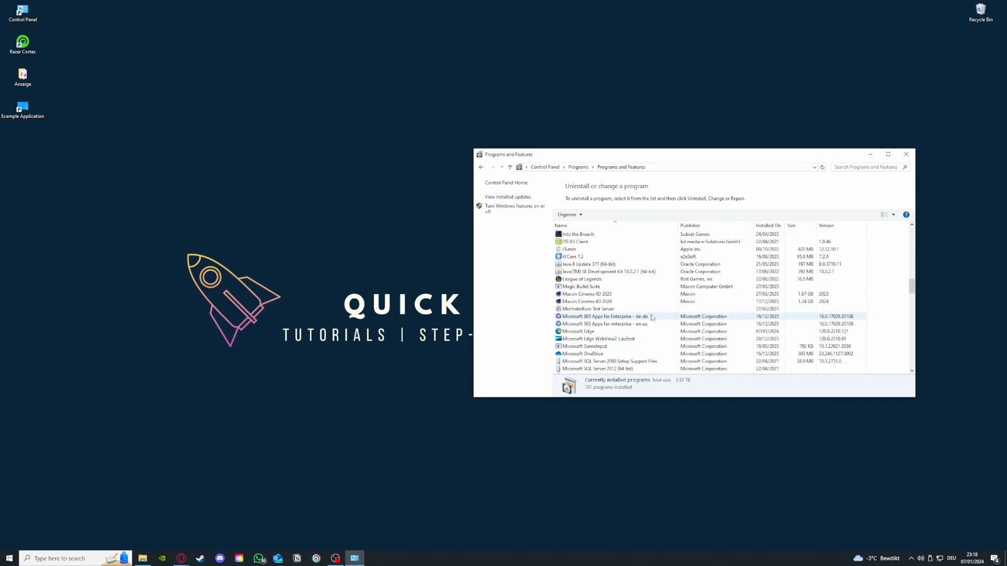
{"action": "scroll", "coordinate": [652, 318], "scroll_direction": "down", "scroll_amount": 3}
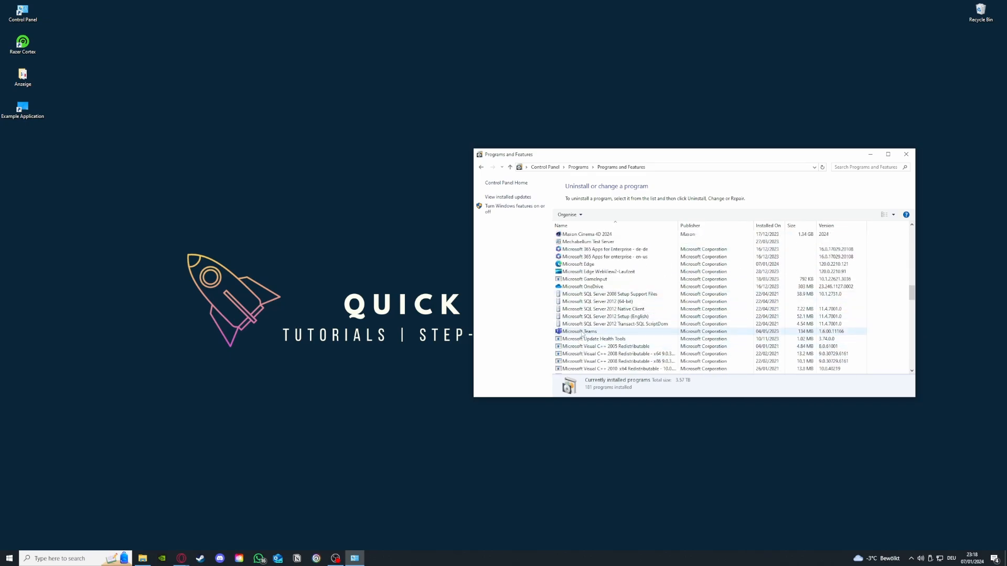
Step: Select Microsoft Teams and show its uninstall option, then dismiss it without uninstalling
{"action": "left_click", "coordinate": [582, 334]}
{"action": "right_click", "coordinate": [582, 334]}
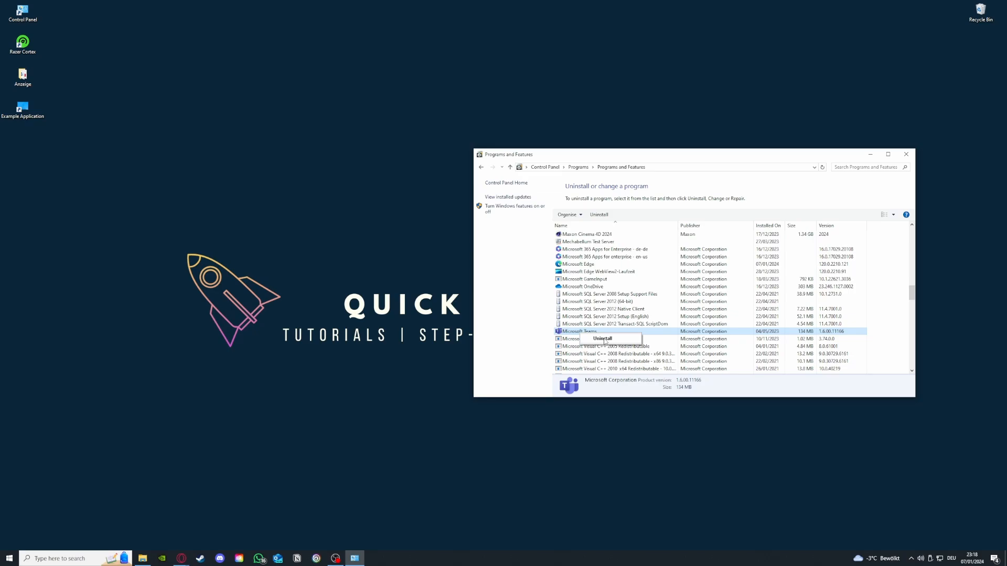
{"action": "left_click", "coordinate": [503, 273]}
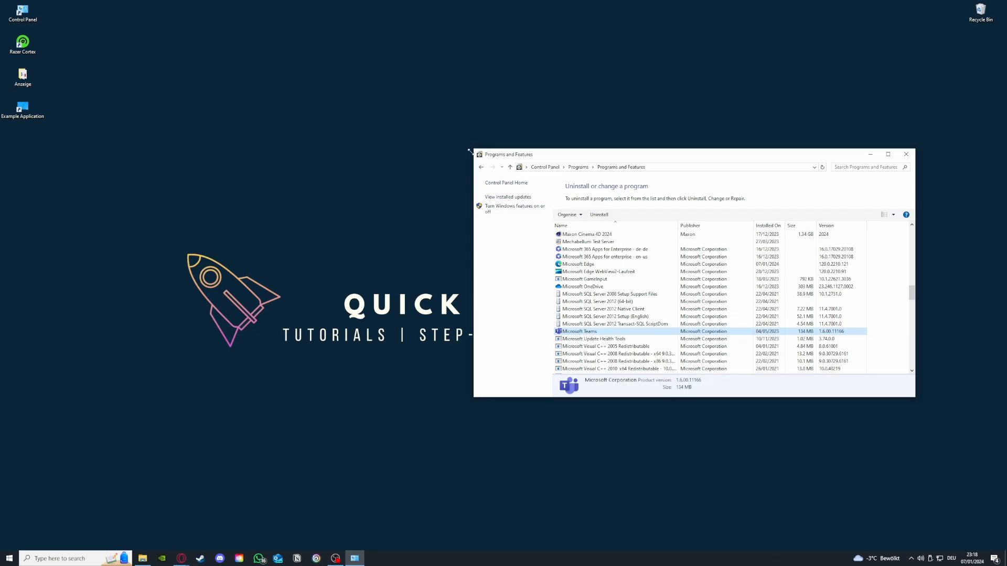
Step: Return to the Control Panel home, search for "window", and open Windows Defender Firewall
{"action": "left_click", "coordinate": [481, 167]}
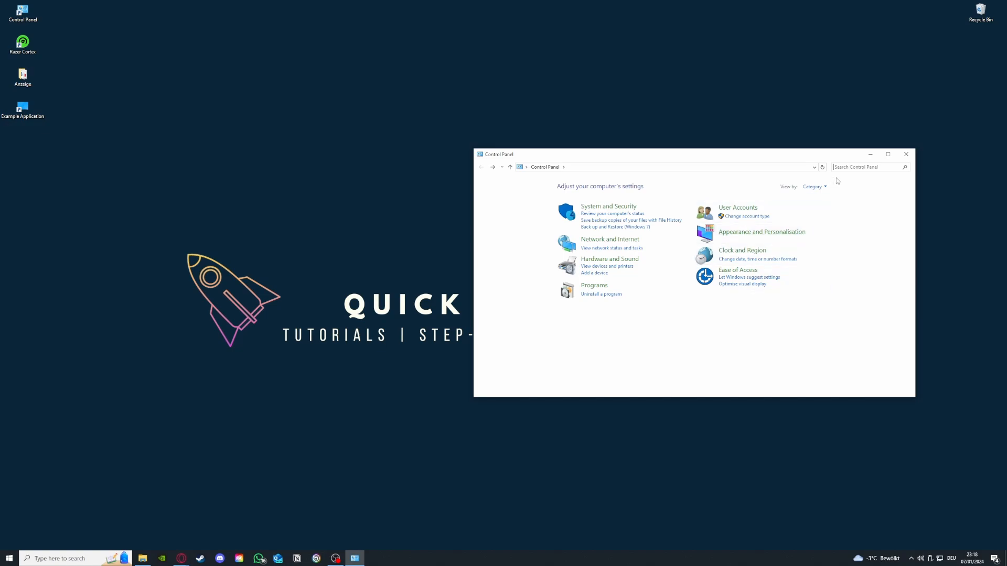
{"action": "type", "text": "window"}
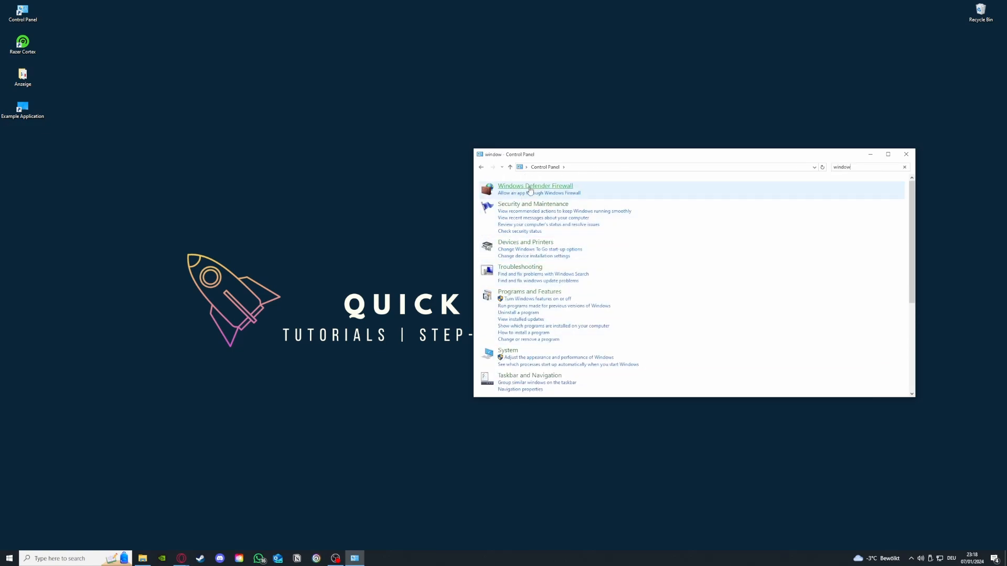
{"action": "left_click", "coordinate": [535, 186]}
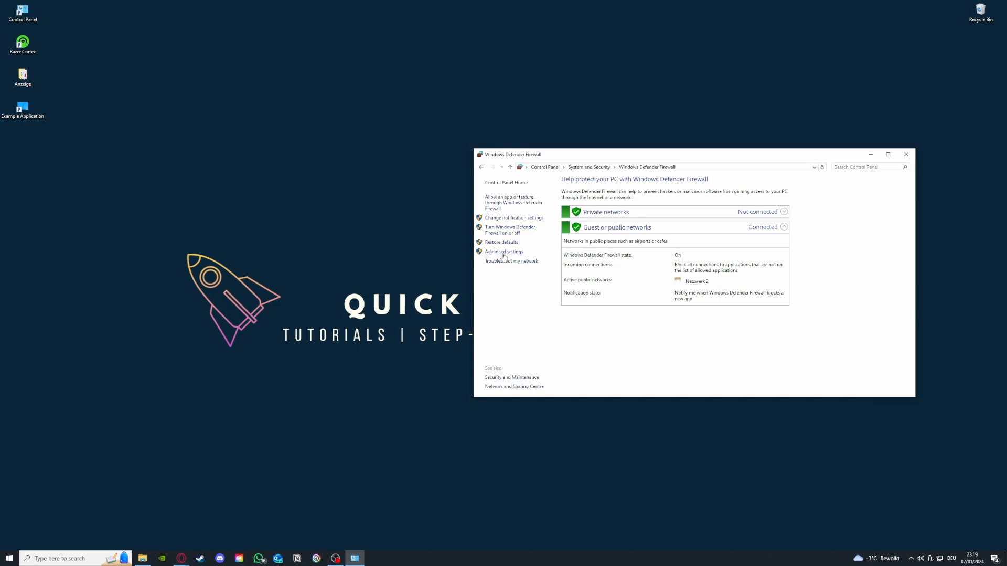
Step: Review the apps allowed to communicate through Windows Defender Firewall, then return to the firewall overview
{"action": "left_click", "coordinate": [506, 203]}
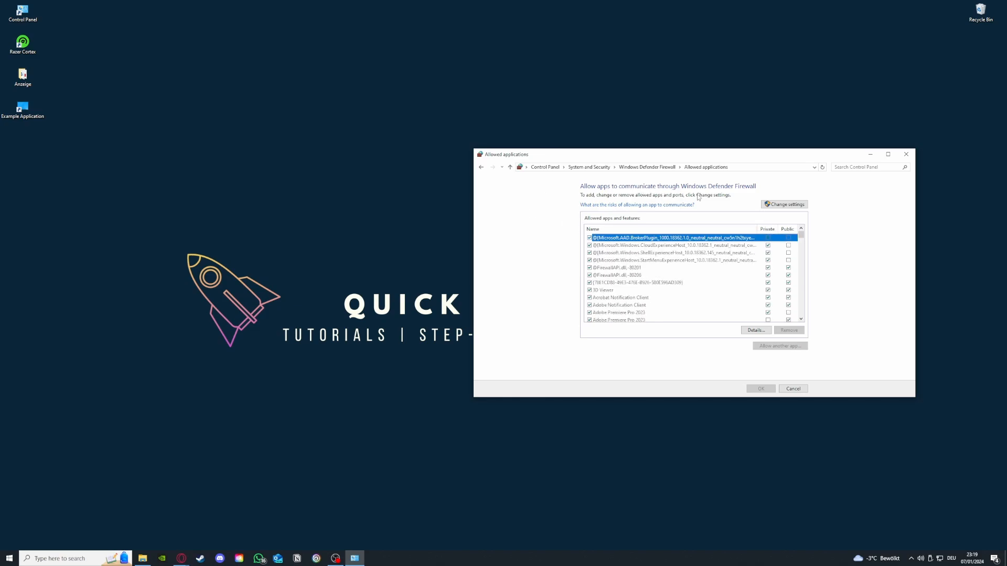
{"action": "left_click", "coordinate": [481, 168]}
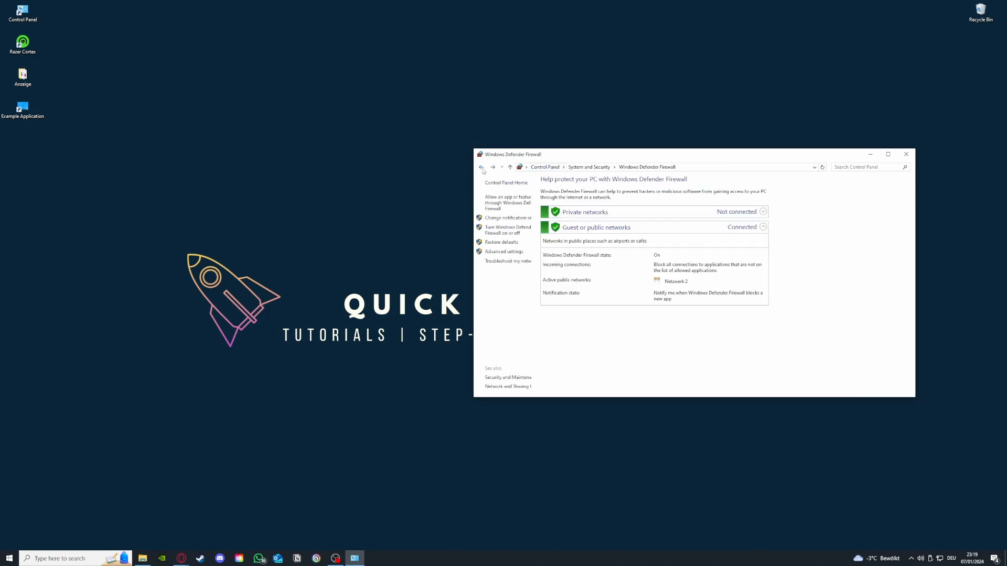
{"action": "left_click", "coordinate": [505, 204]}
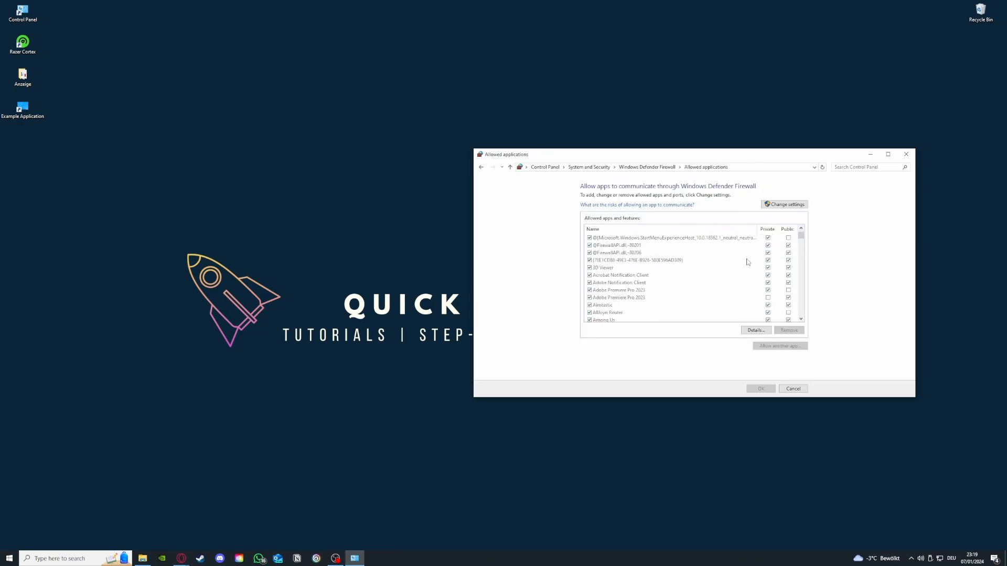
{"action": "scroll", "coordinate": [748, 261], "scroll_direction": "down", "scroll_amount": 10}
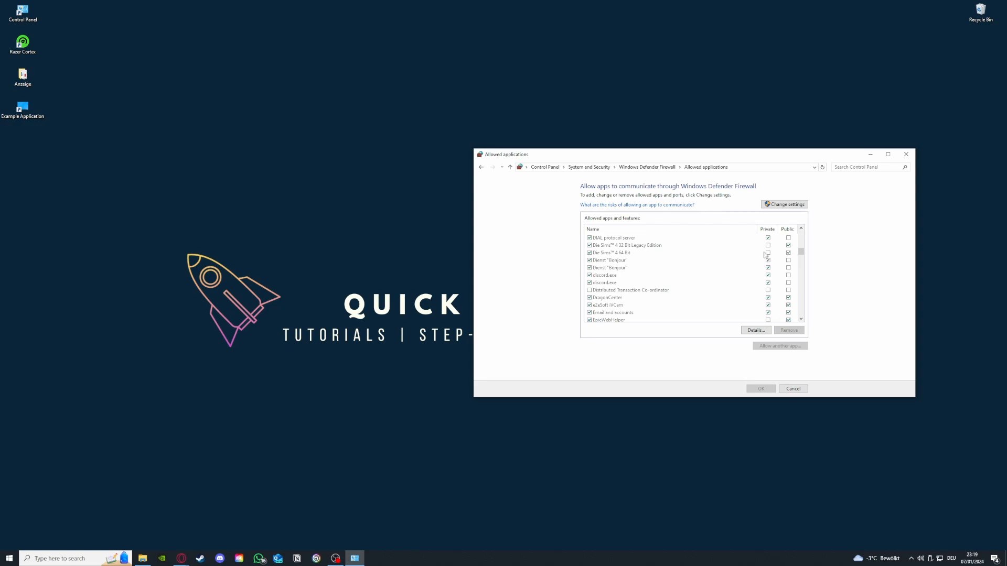
{"action": "left_click", "coordinate": [480, 168]}
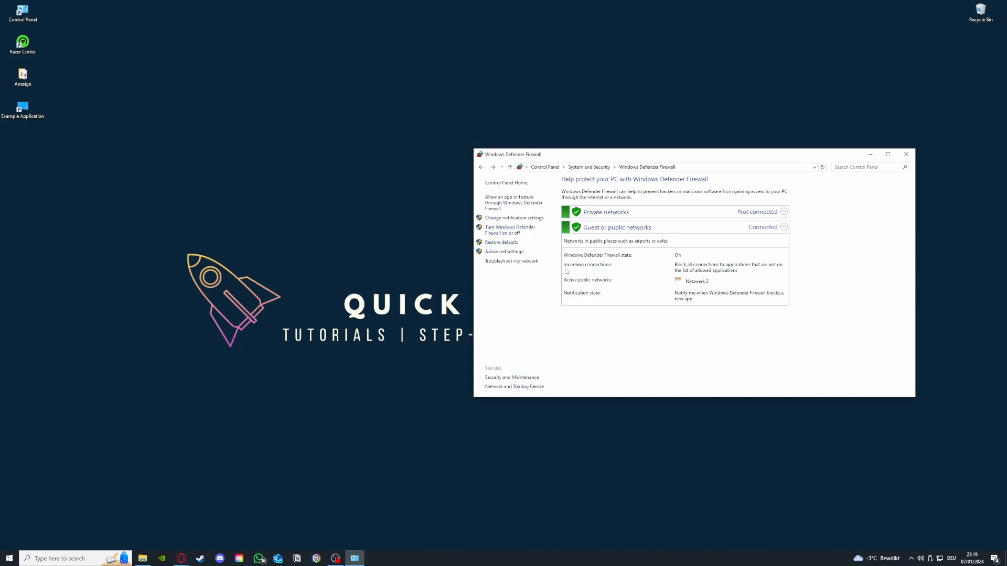
Step: Open the firewall's advanced settings, compare the inbound and outbound rule lists, and look through the inbound rules
{"action": "left_click", "coordinate": [504, 252]}
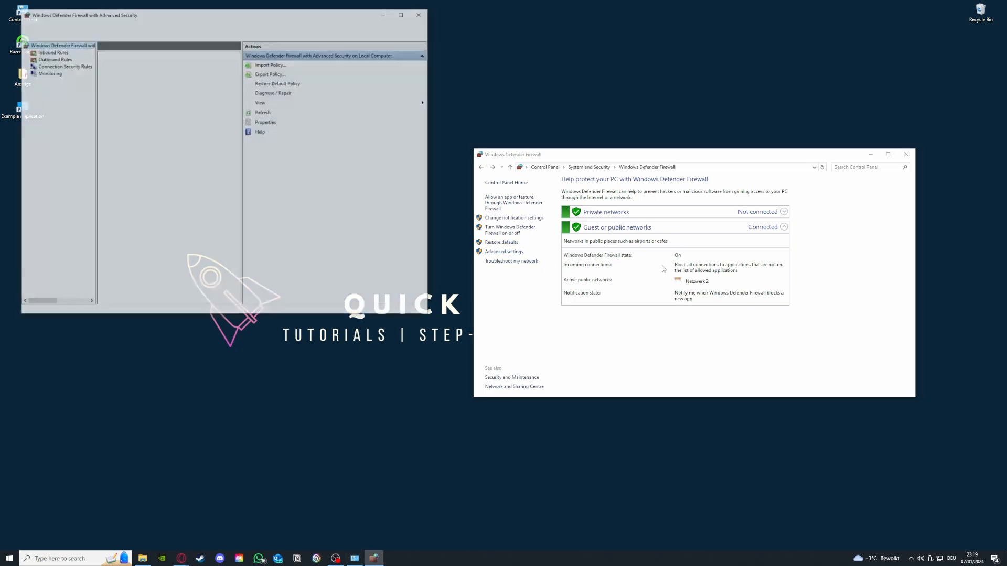
{"action": "scroll", "coordinate": [156, 121], "scroll_direction": "down", "scroll_amount": 3}
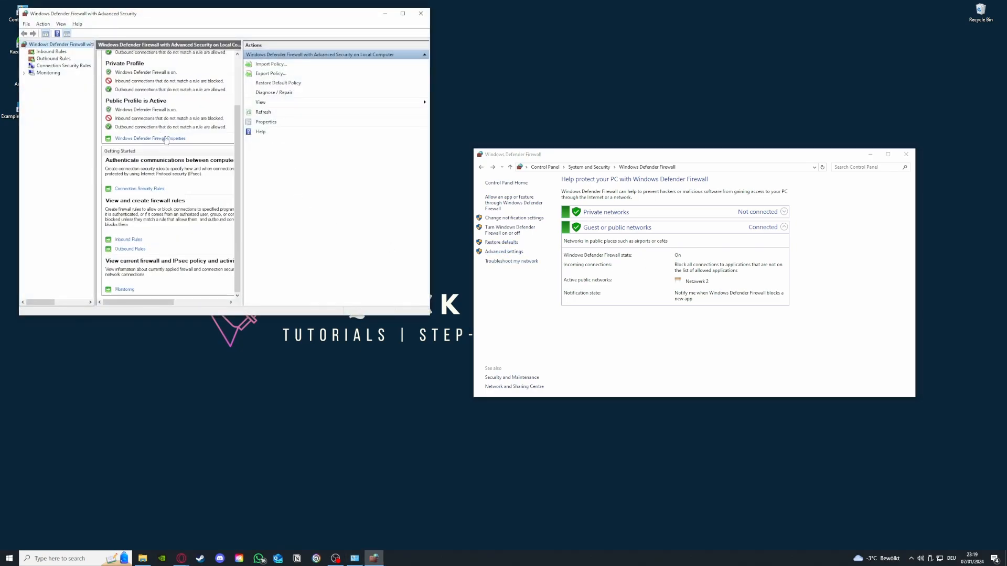
{"action": "left_click", "coordinate": [52, 52]}
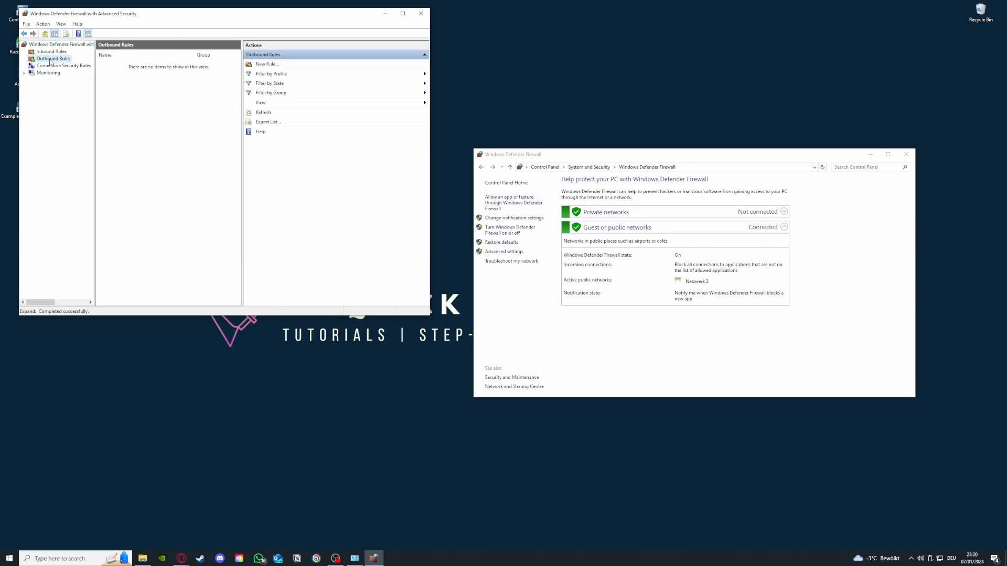
{"action": "left_click", "coordinate": [53, 58]}
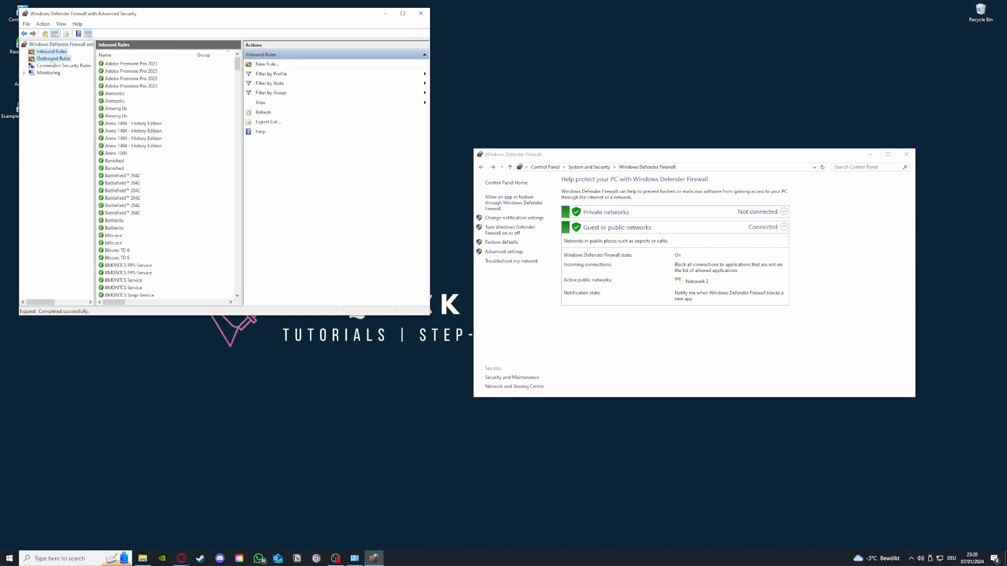
{"action": "left_click", "coordinate": [52, 52]}
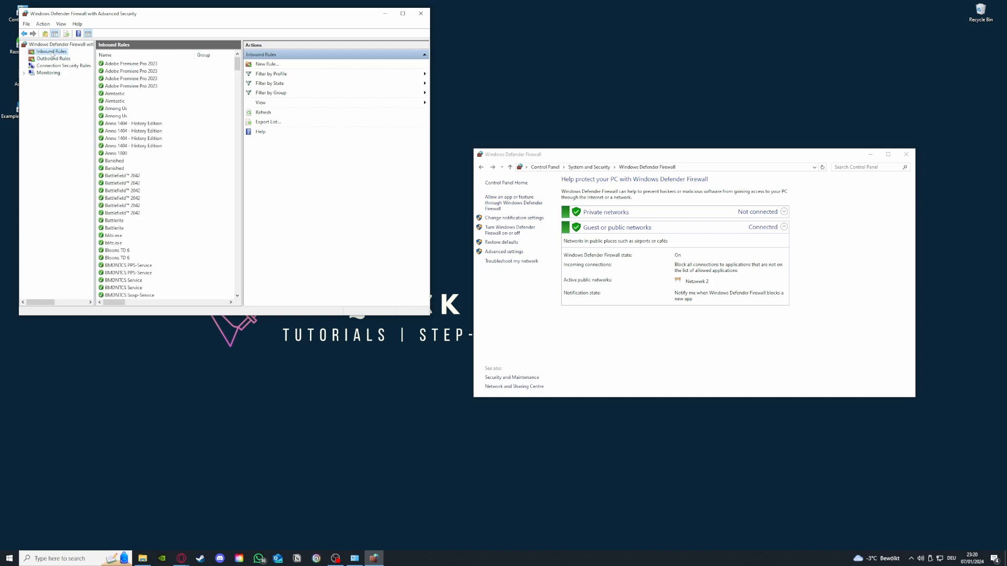
{"action": "scroll", "coordinate": [163, 157], "scroll_direction": "down", "scroll_amount": 20}
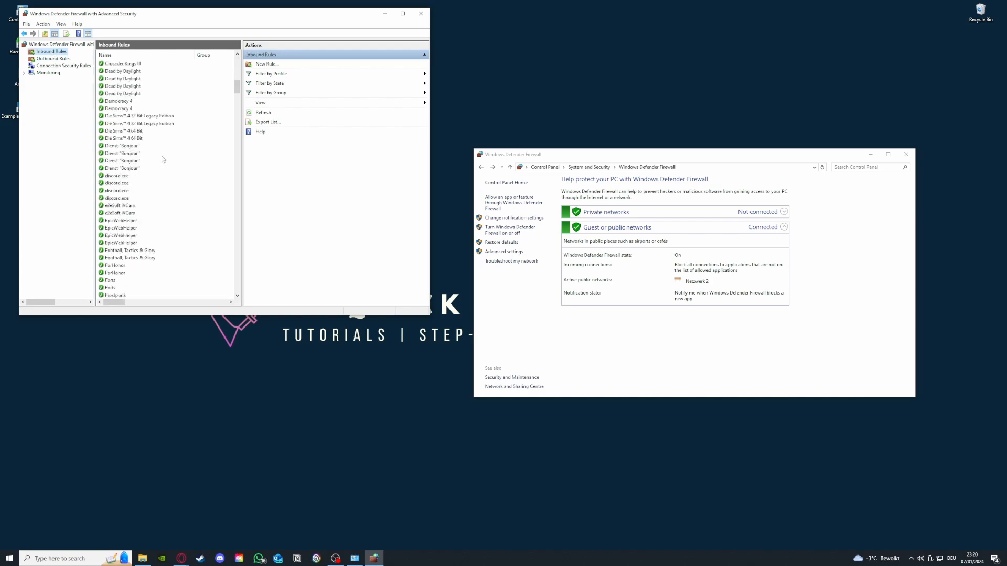
Step: View the rule types in the New Inbound Rule Wizard, cancel it, and examine the remaining inbound rules
{"action": "left_click", "coordinate": [282, 64]}
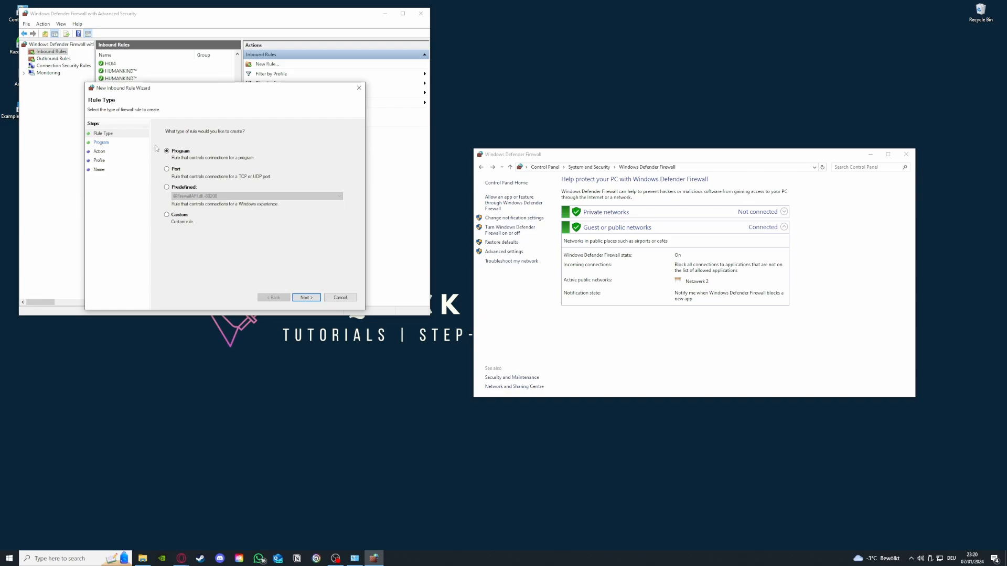
{"action": "left_click", "coordinate": [362, 88]}
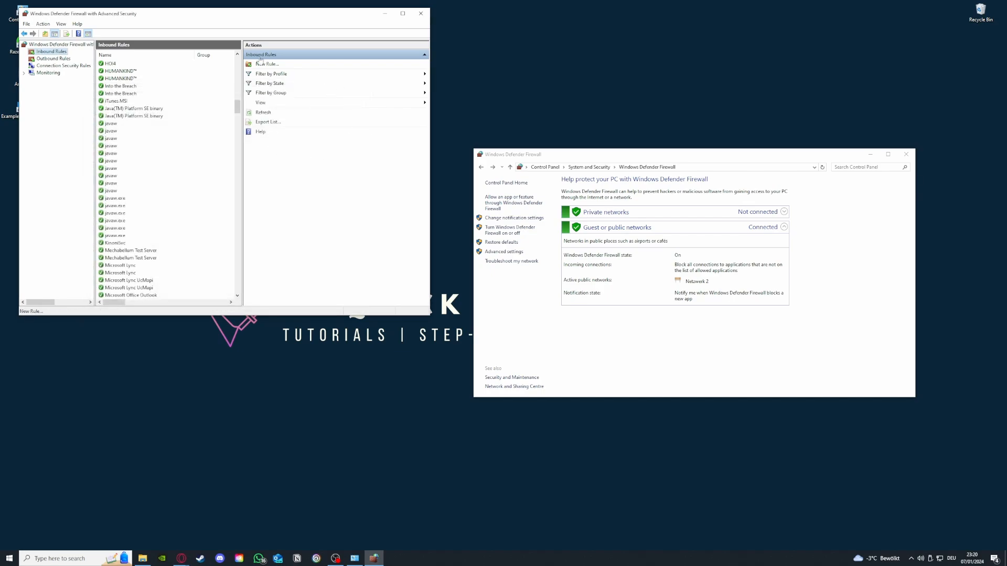
{"action": "scroll", "coordinate": [185, 254], "scroll_direction": "down", "scroll_amount": 15}
{"action": "scroll", "coordinate": [183, 253], "scroll_direction": "down", "scroll_amount": 8}
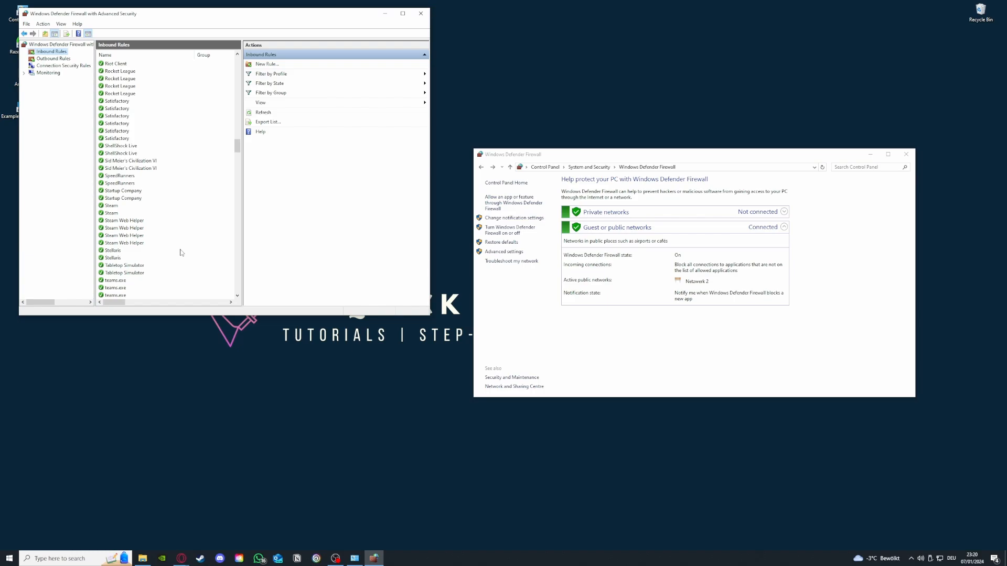
Step: Switch to the outbound rules, look through them, and return to the beginning of the list
{"action": "left_click", "coordinate": [54, 59]}
{"action": "left_click", "coordinate": [52, 52]}
{"action": "left_click", "coordinate": [53, 59]}
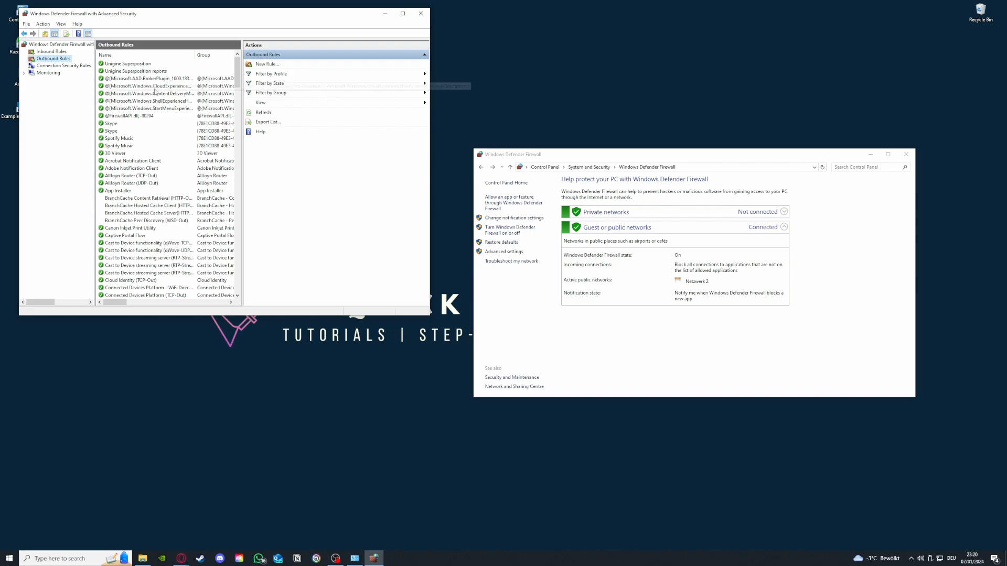
{"action": "left_click_drag", "start_coordinate": [238, 75], "coordinate": [109, 214]}
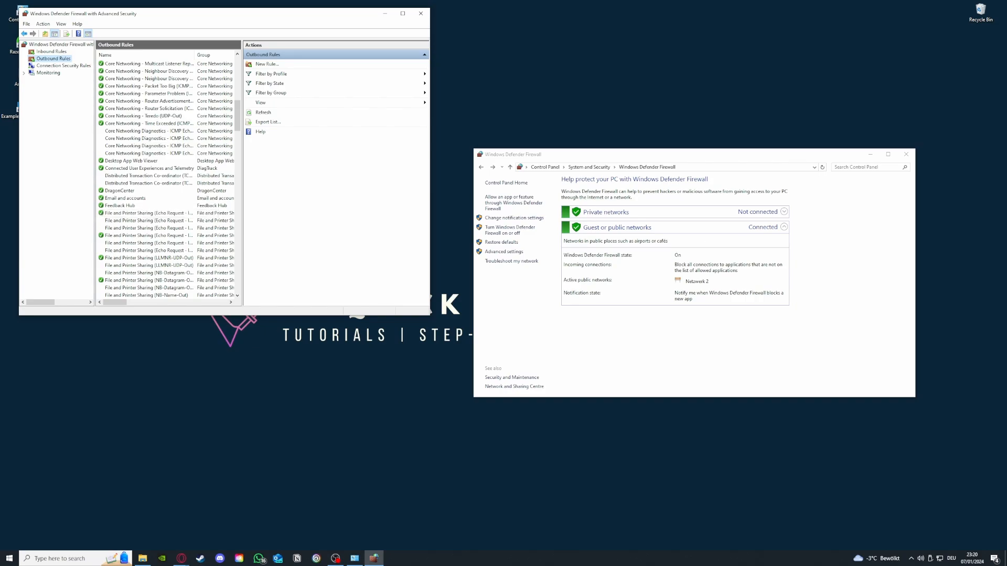
{"action": "left_click", "coordinate": [181, 558]}
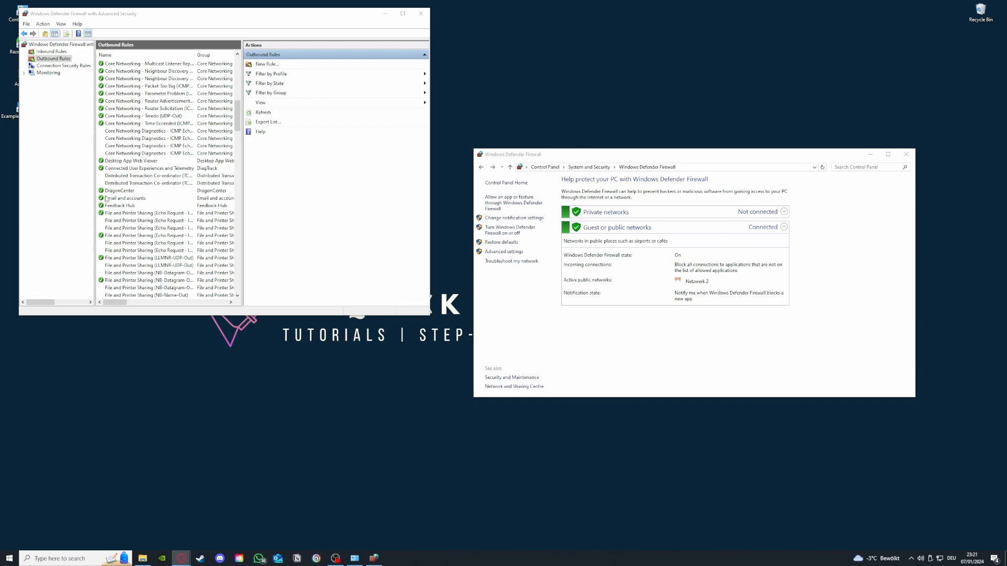
{"action": "scroll", "coordinate": [166, 220], "scroll_direction": "up", "scroll_amount": 10}
{"action": "scroll", "coordinate": [167, 220], "scroll_direction": "up", "scroll_amount": 3}
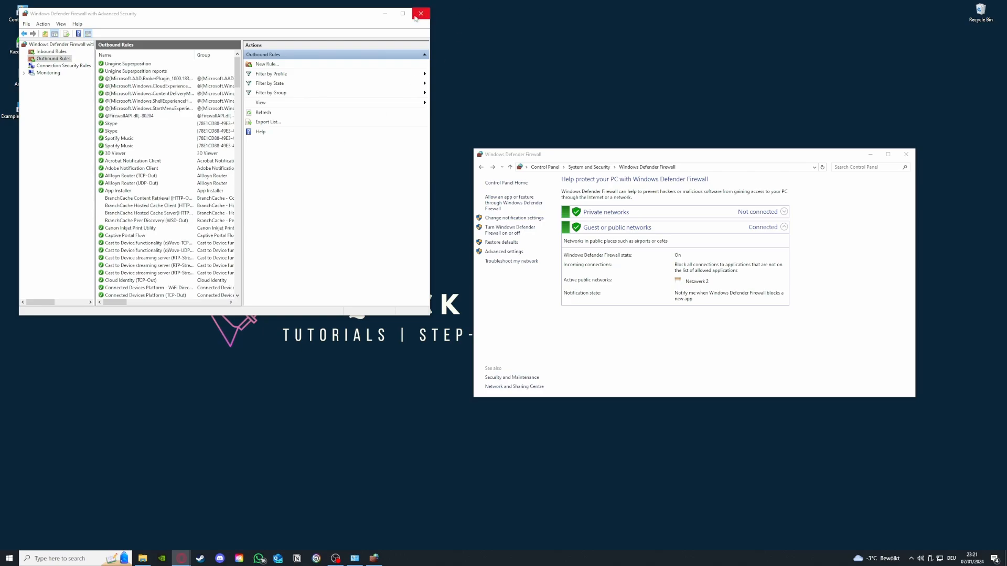
Step: View the inbound and outbound rules once more, then close the advanced firewall window and the Control Panel
{"action": "left_click", "coordinate": [44, 52]}
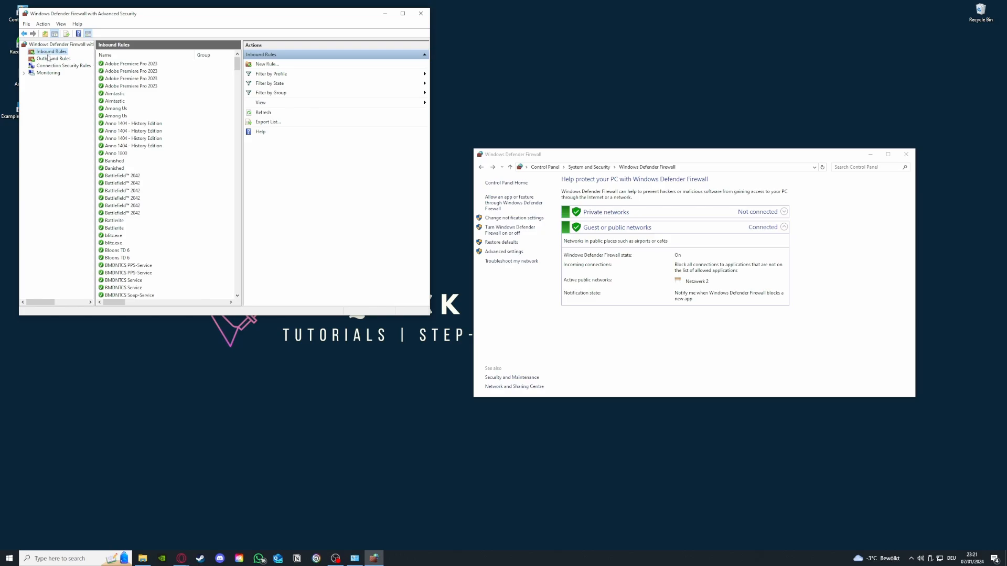
{"action": "left_click", "coordinate": [48, 59]}
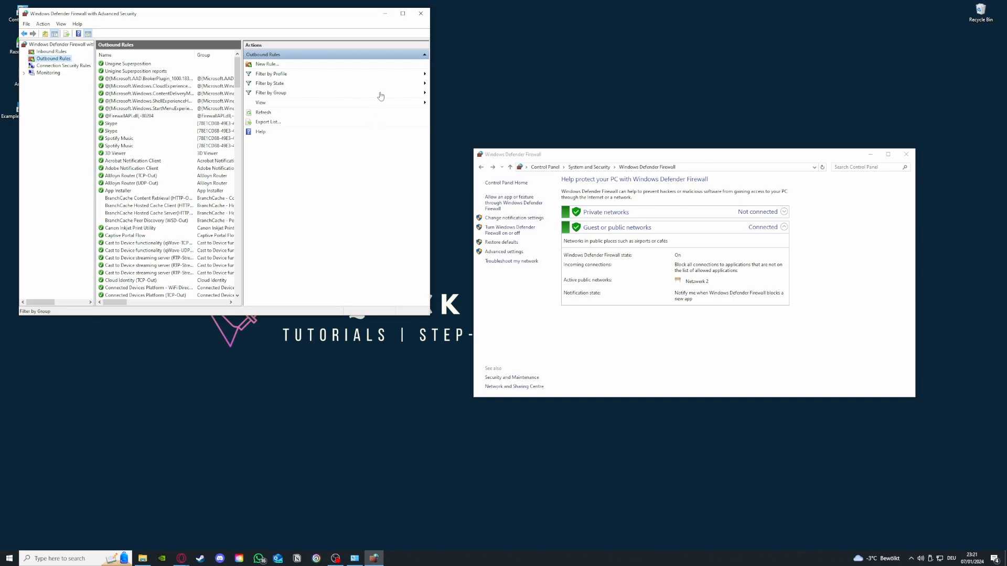
{"action": "left_click", "coordinate": [421, 14]}
{"action": "left_click", "coordinate": [905, 155]}
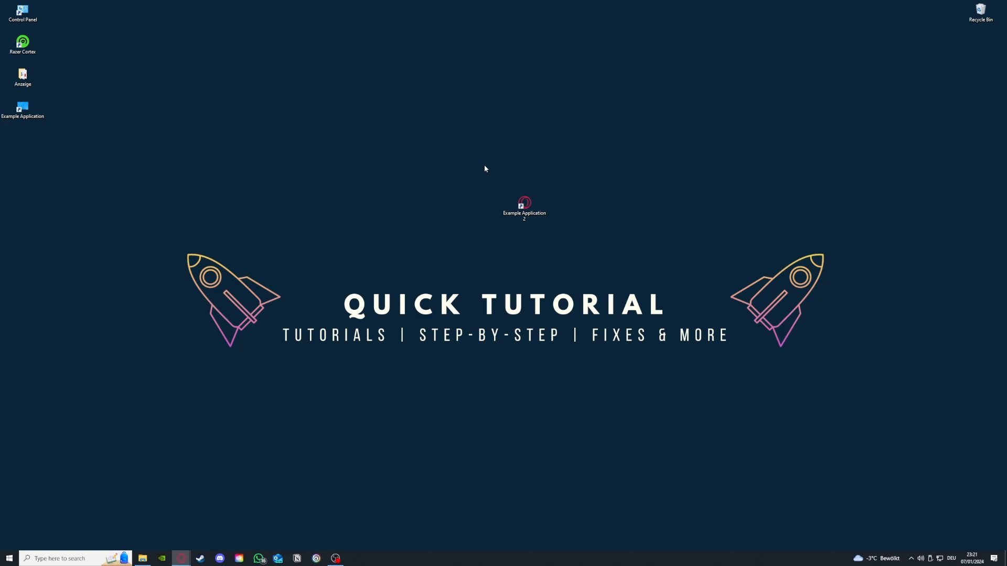
Step: Move the Example Application 2 shortcut to another free spot on the desktop, above the wallpaper title
{"action": "left_click_drag", "start_coordinate": [525, 204], "coordinate": [388, 172]}
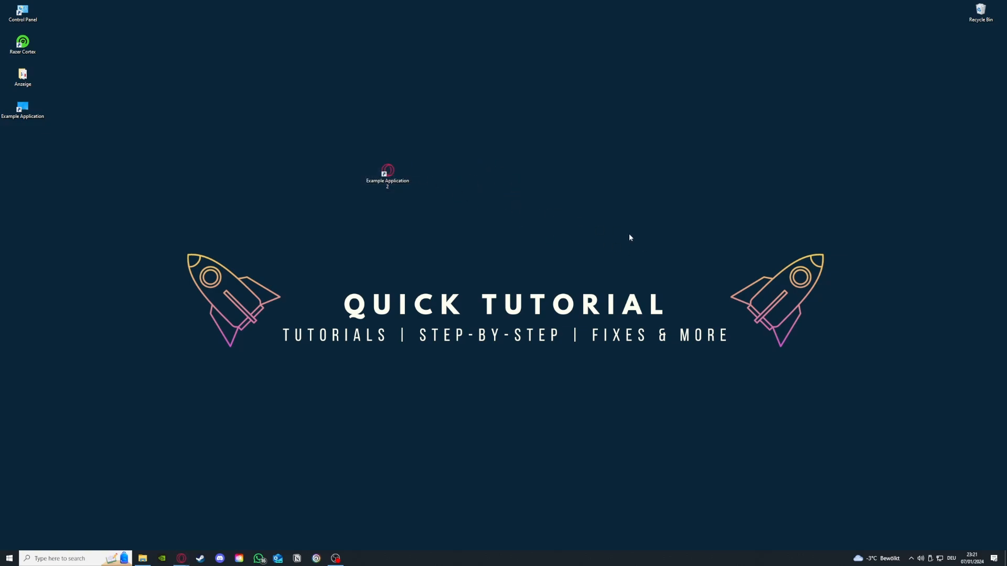